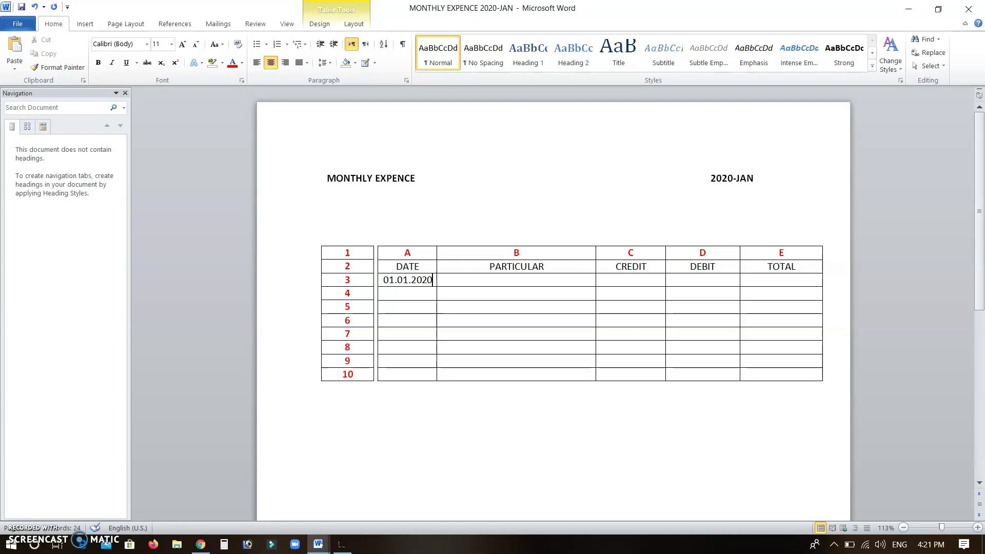
- In row 3, enter OPENING BALANCE as the particular and 50000.00 as the total
{"action": "key", "text": "Tab"}
{"action": "type", "text": "OPENING BALANCE"}
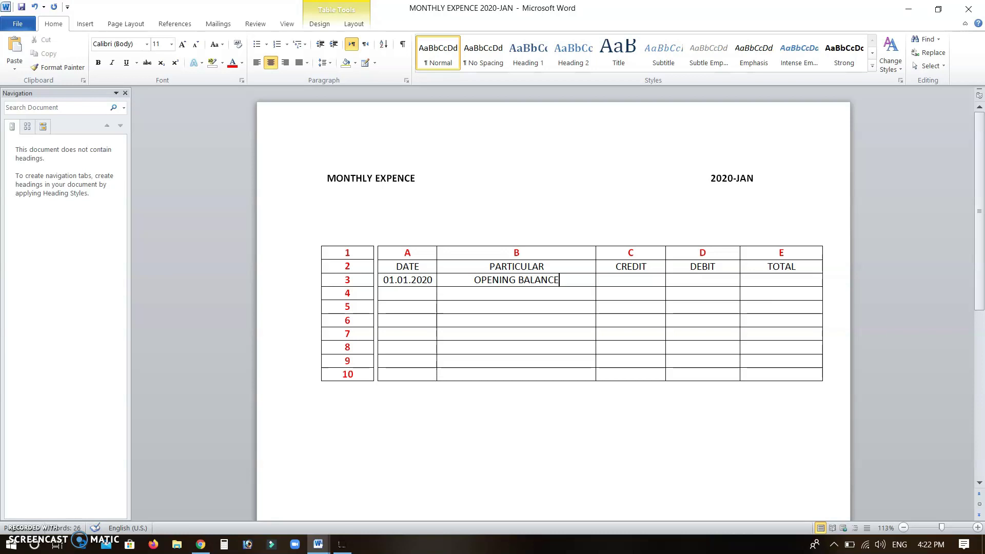
{"action": "key", "text": "Tab"}
{"action": "type", "text": "50000.00"}
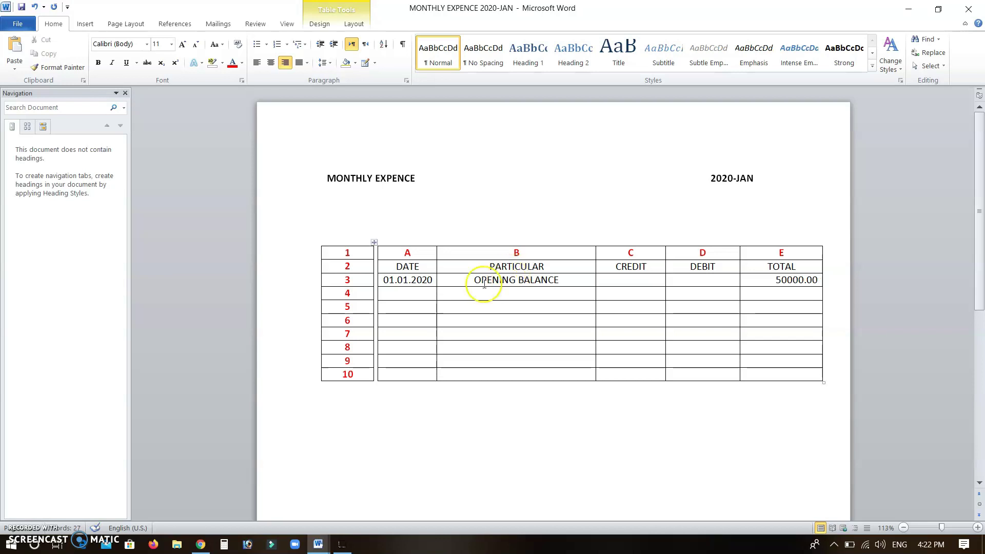
- Enter HOUSE HOLD as the particular in row 4, leaving that row's date empty
{"action": "left_click", "coordinate": [402, 292]}
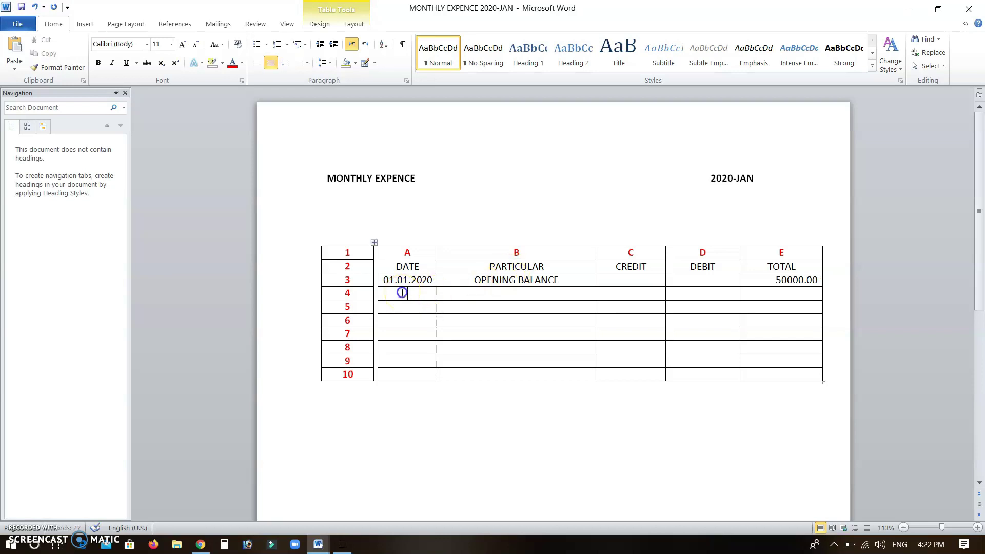
{"action": "left_click", "coordinate": [482, 292]}
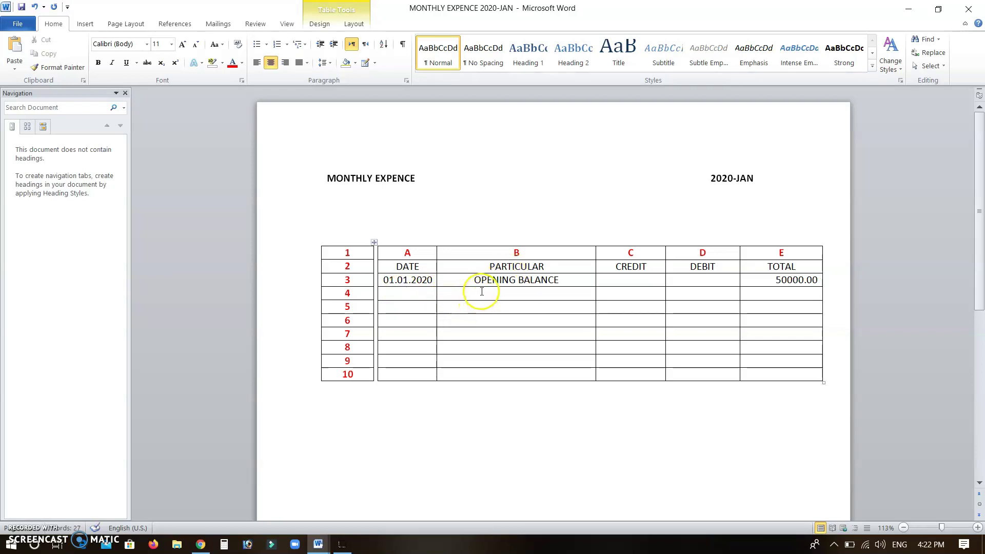
{"action": "left_click", "coordinate": [395, 293]}
{"action": "left_click", "coordinate": [473, 293]}
{"action": "left_click", "coordinate": [472, 293]}
{"action": "type", "text": "HOUSE HOLD"}
{"action": "key", "text": "Tab"}
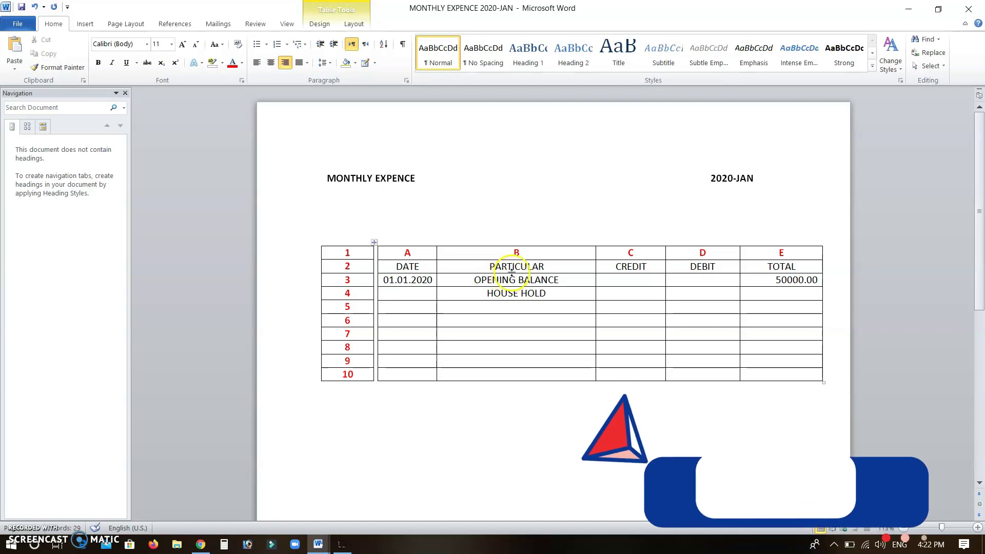
- Enter 15000.00 as the debit amount of the HOUSE HOLD row
{"action": "left_click", "coordinate": [699, 292]}
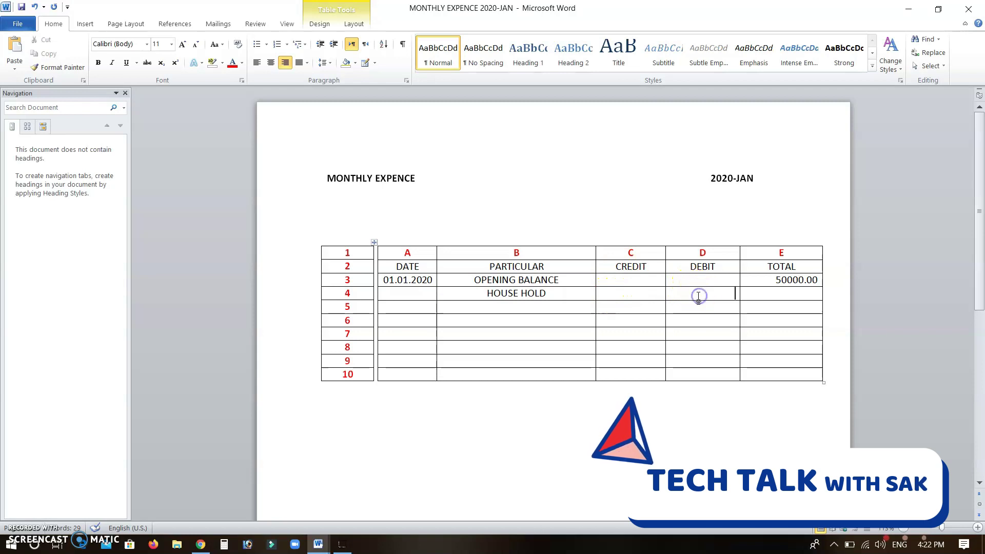
{"action": "left_click", "coordinate": [630, 280]}
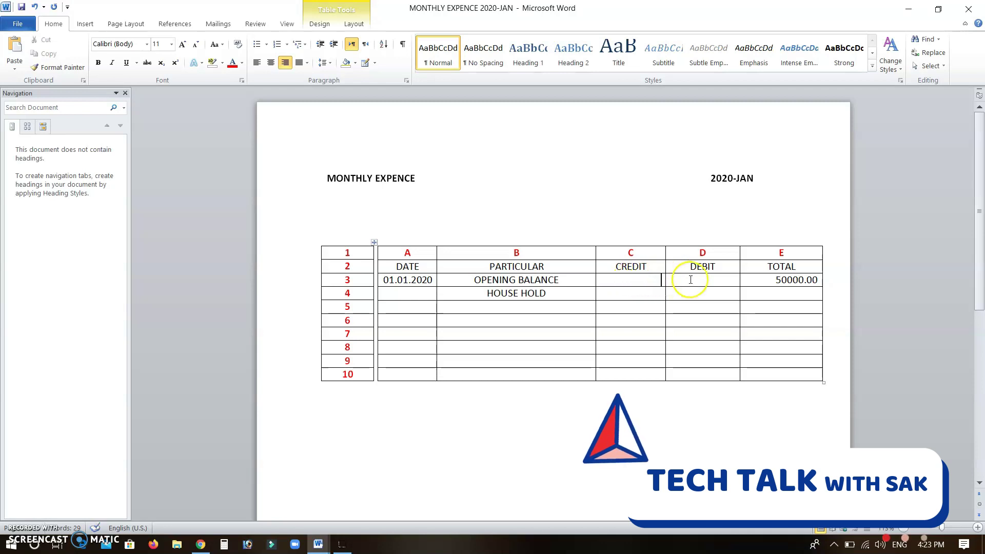
{"action": "left_click", "coordinate": [707, 280]}
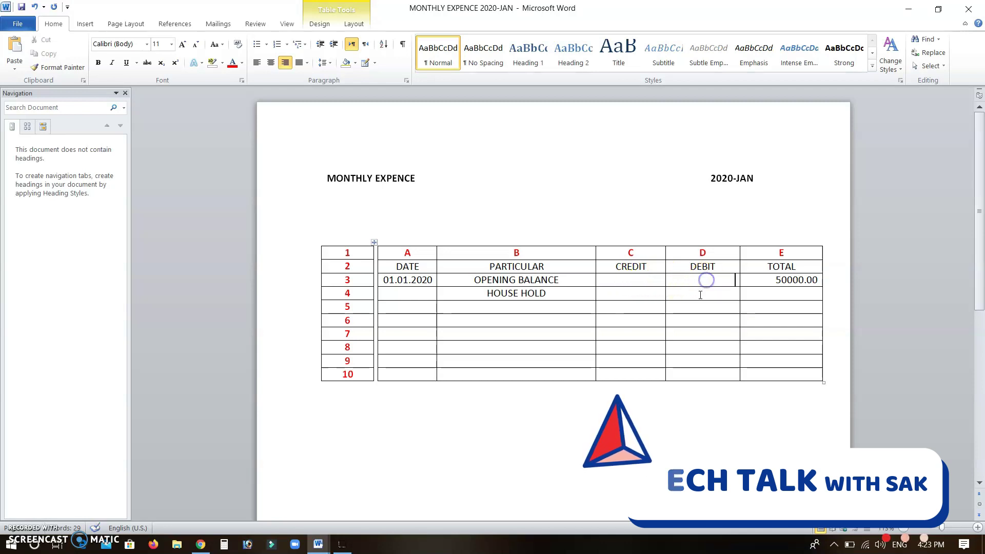
{"action": "left_click", "coordinate": [700, 294]}
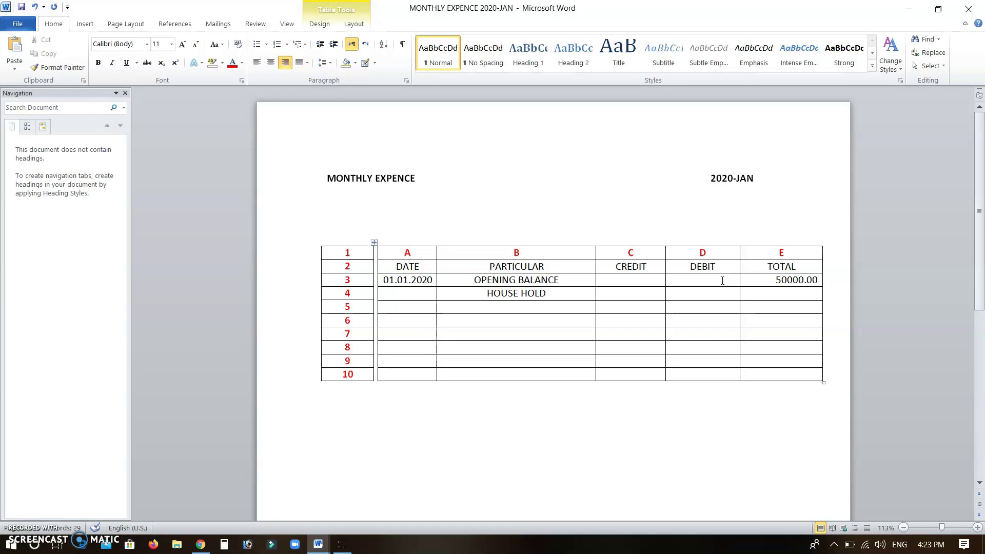
{"action": "type", "text": "15000.00"}
{"action": "key", "text": "Tab"}
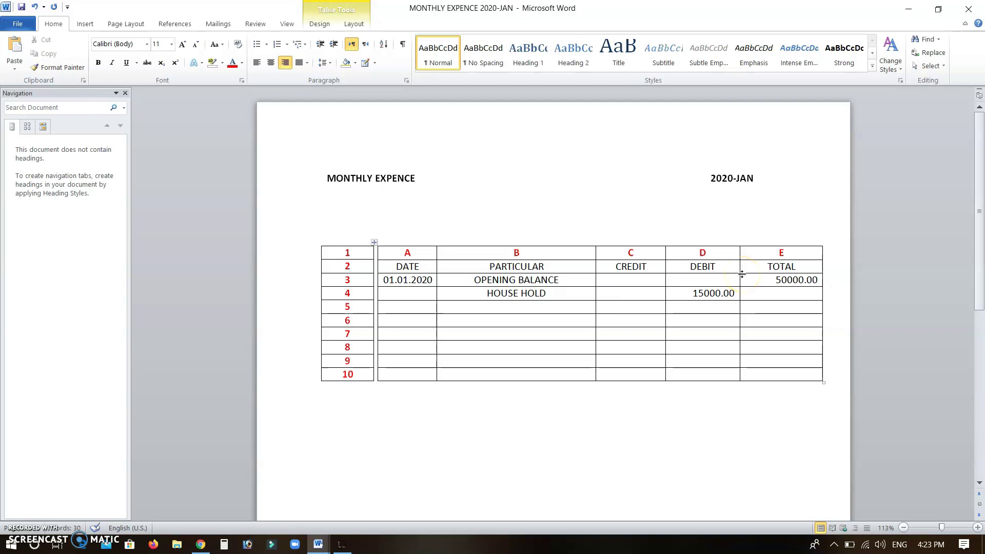
- Fill row 5 with the date 03.01.2020, the particular CHARITY and a debit of 2000.00
{"action": "left_click", "coordinate": [412, 308]}
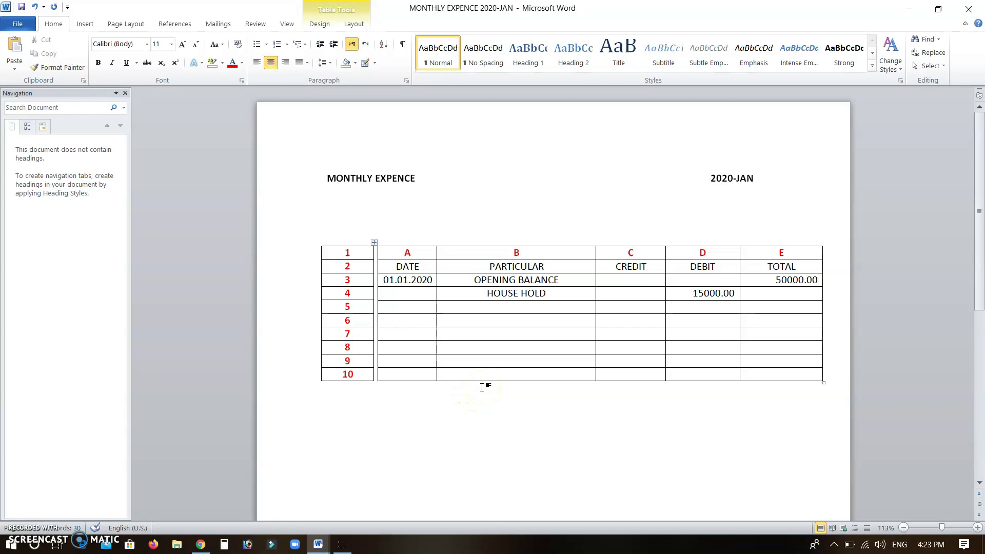
{"action": "type", "text": "03."}
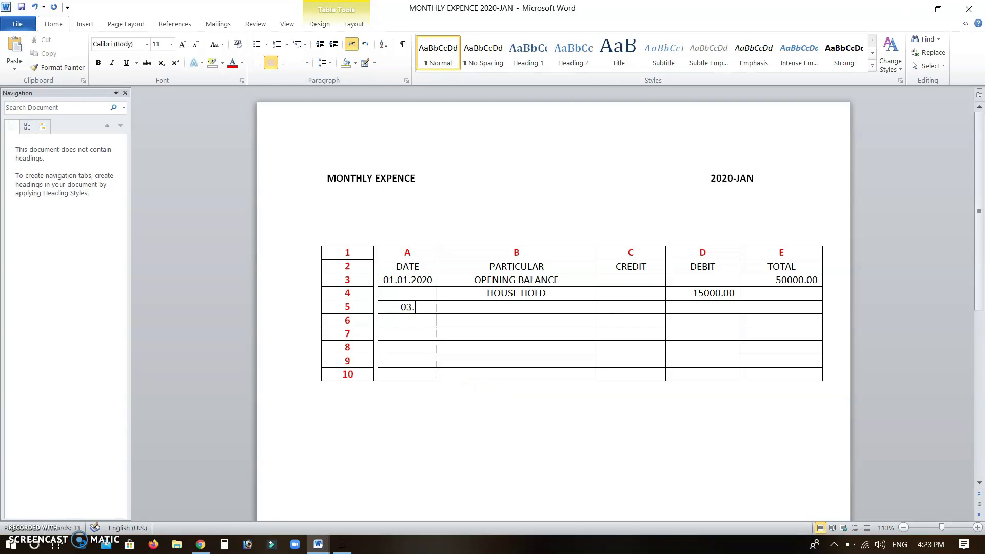
{"action": "type", "text": "01.2020"}
{"action": "key", "text": "Tab"}
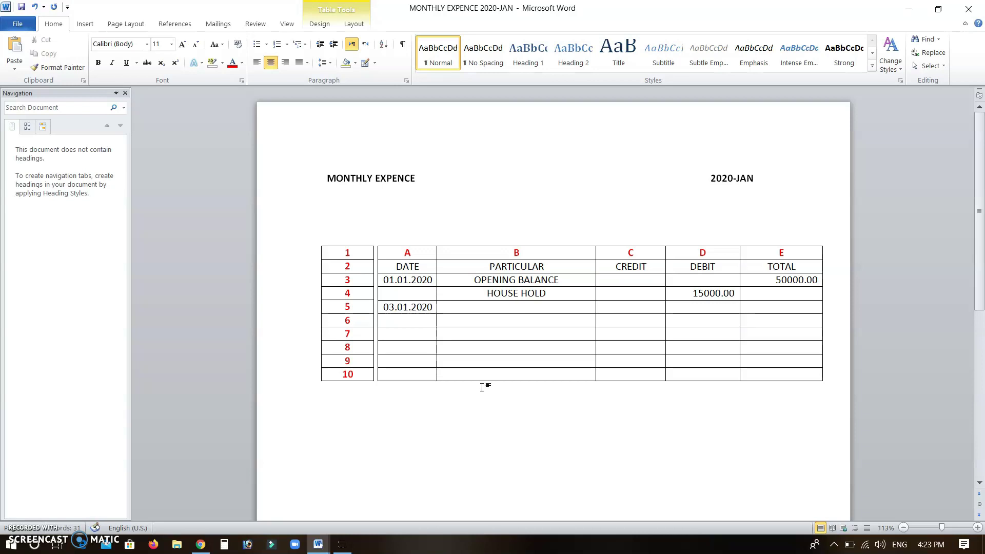
{"action": "type", "text": "CHARITY"}
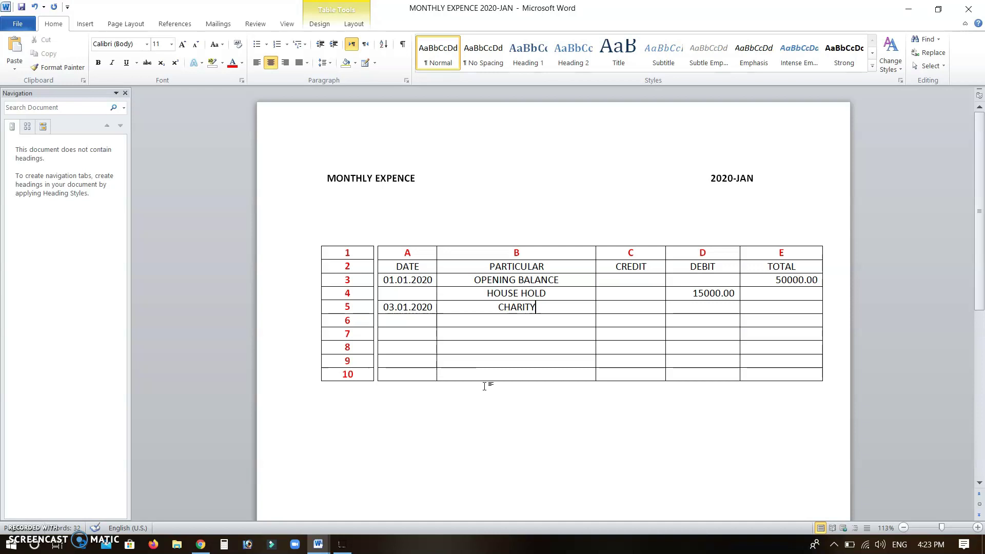
{"action": "key", "text": "Tab"}
{"action": "key", "text": "Tab"}
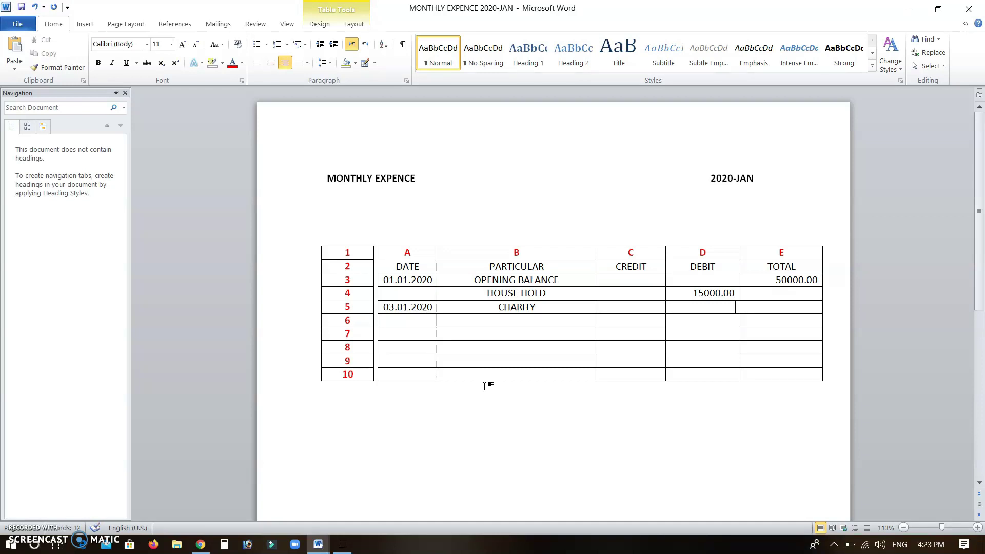
{"action": "type", "text": "2000.00"}
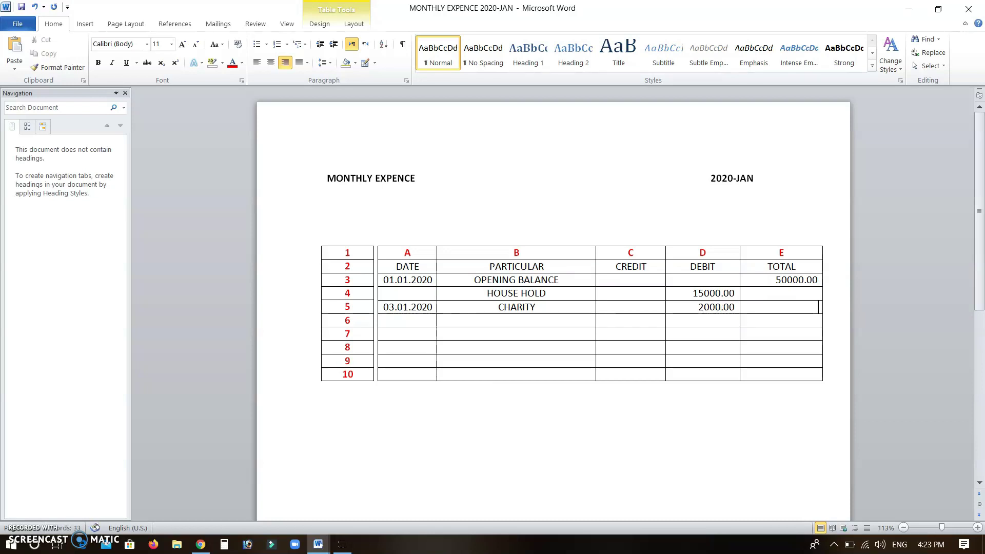
- In row 6, enter the date 04.01.2020 and the particular COCONUT SOLD
{"action": "left_click", "coordinate": [393, 321]}
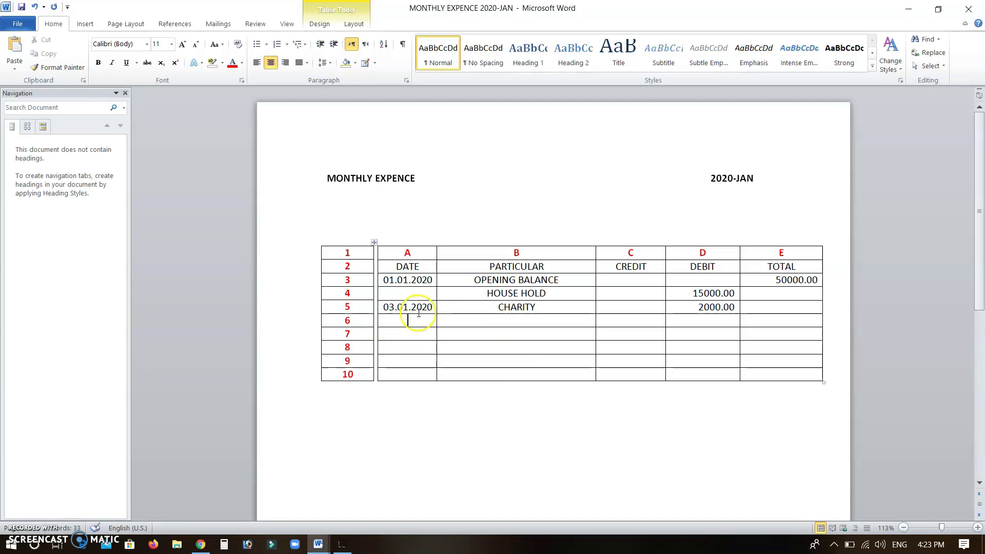
{"action": "type", "text": "04.01.2020"}
{"action": "key", "text": "Tab"}
{"action": "type", "text": "COCONUT SOLT"}
{"action": "key", "text": "Tab"}
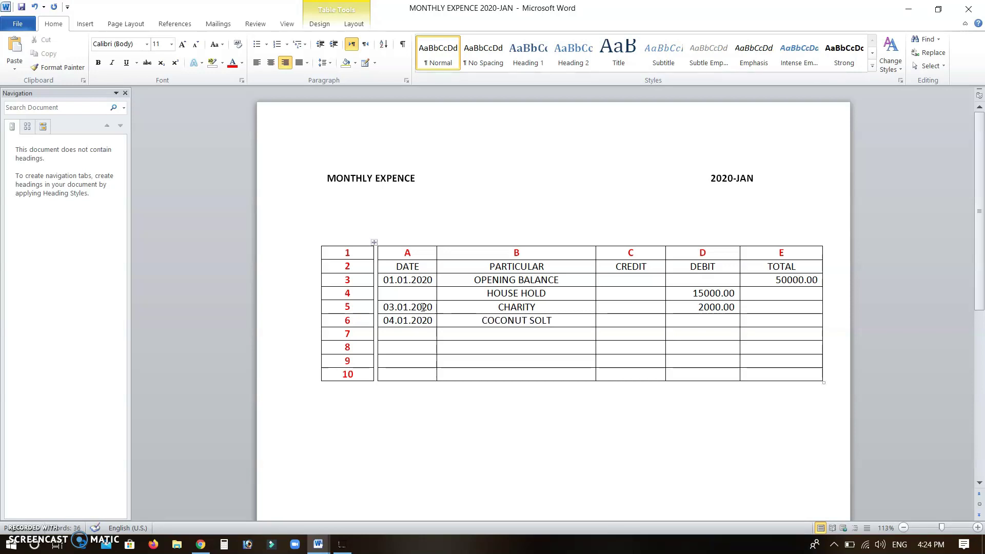
{"action": "left_click", "coordinate": [553, 319]}
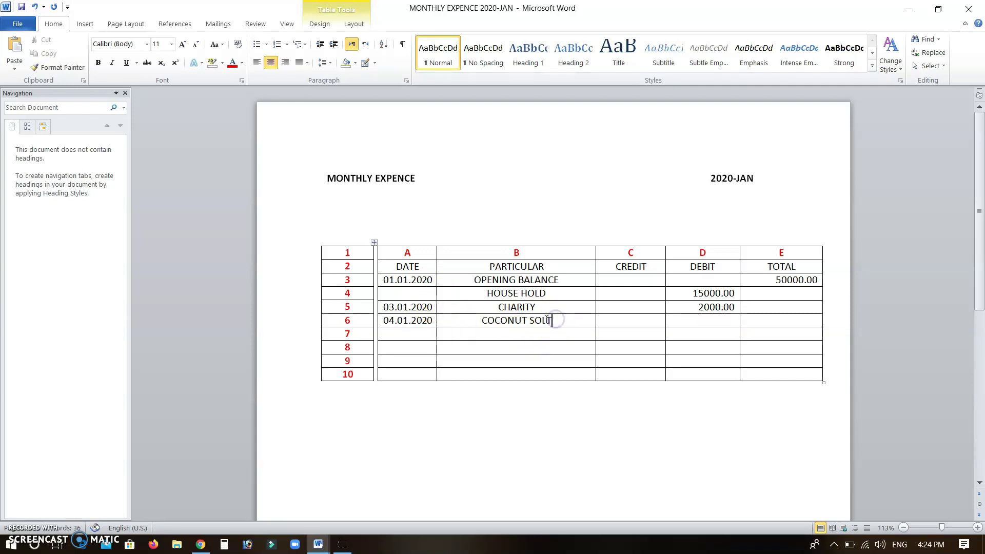
{"action": "key", "text": "BackSpace"}
{"action": "type", "text": "D"}
{"action": "key", "text": "Tab"}
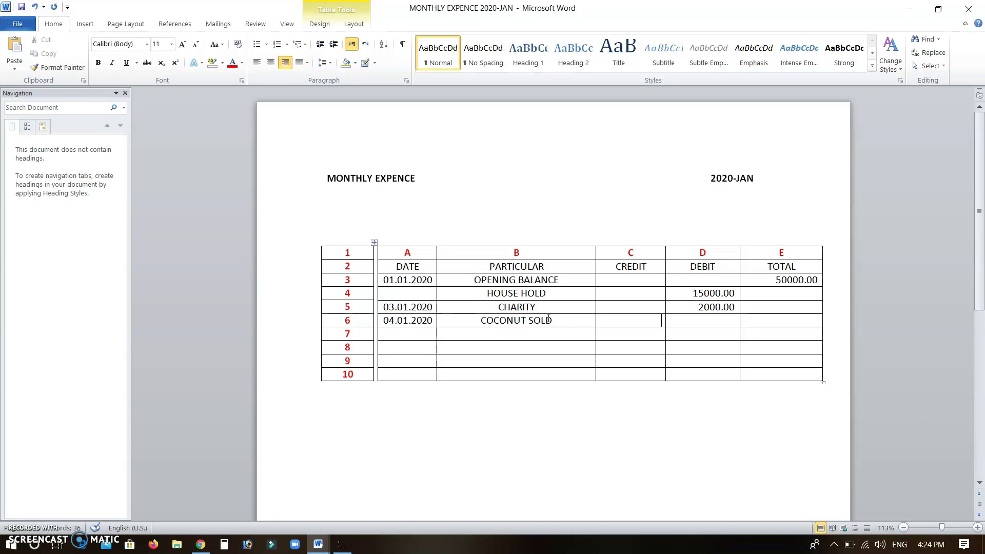
- Enter 75000.00 as the credit amount of the COCONUT SOLD row
{"action": "left_click", "coordinate": [634, 319]}
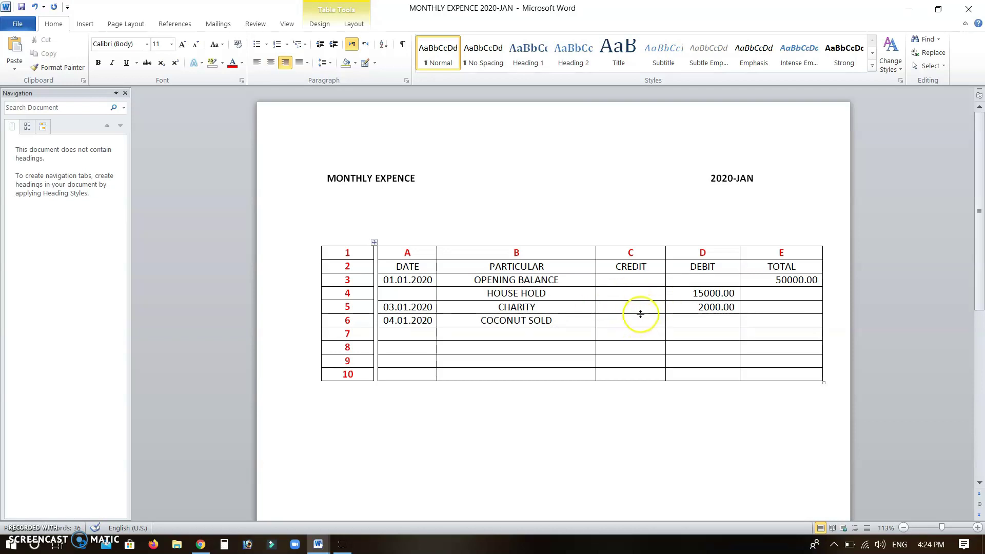
{"action": "type", "text": "75000"}
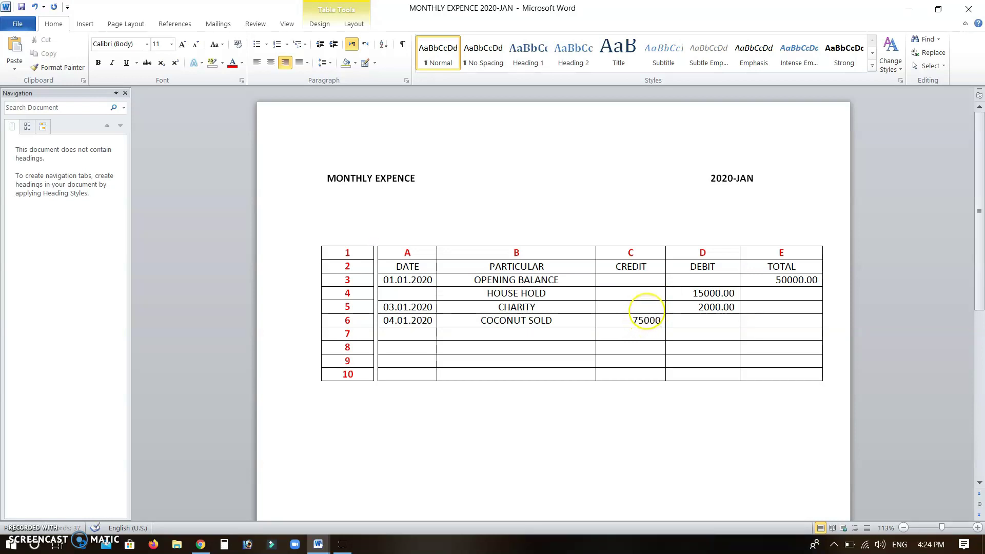
{"action": "type", "text": ".0"}
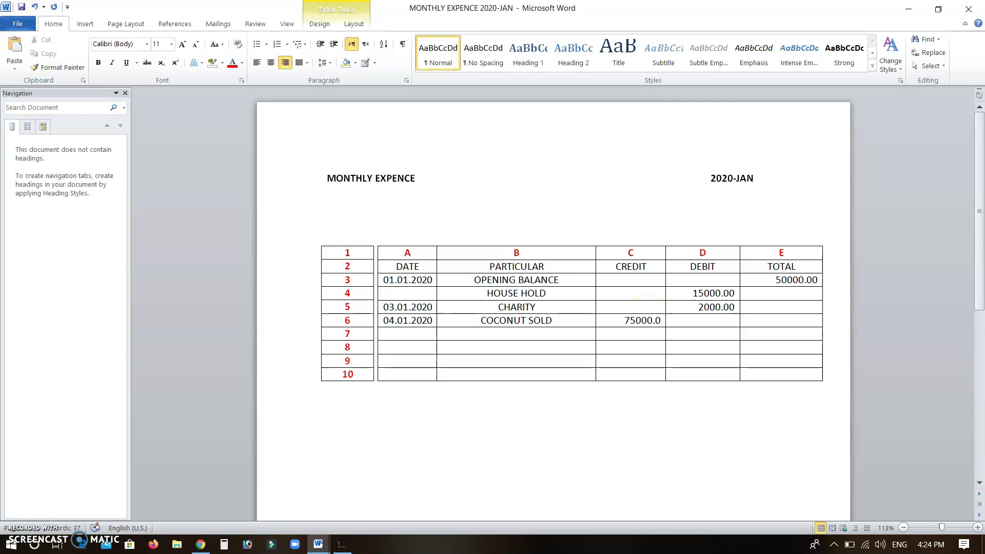
{"action": "type", "text": "0"}
- In row 7, enter SCHOOL FEE as the particular and 1500.00 as the debit, without a date
{"action": "left_click", "coordinate": [397, 334]}
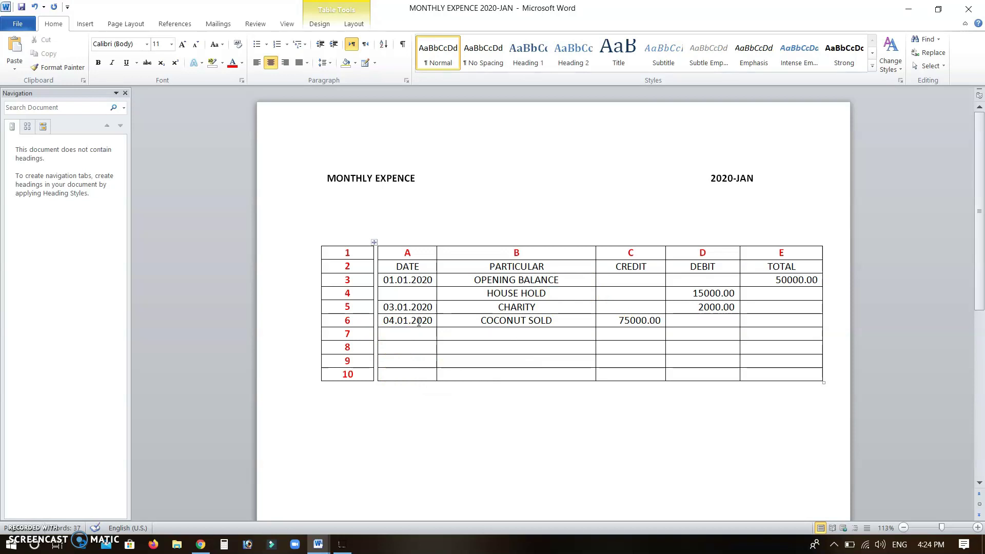
{"action": "type", "text": "SCHOOL FEE"}
{"action": "key", "text": "Tab"}
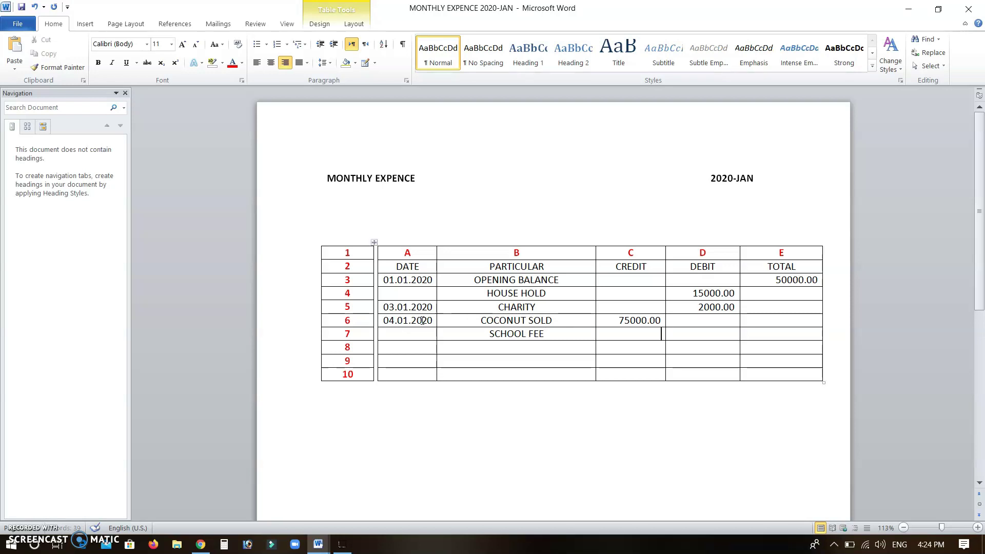
{"action": "left_click", "coordinate": [454, 296]}
{"action": "type", "text": "20"}
{"action": "type", "text": "00."}
{"action": "key", "text": "BackSpace"}
{"action": "key", "text": "BackSpace"}
{"action": "key", "text": "BackSpace"}
{"action": "type", "text": "1500.00"}
{"action": "key", "text": "Tab"}
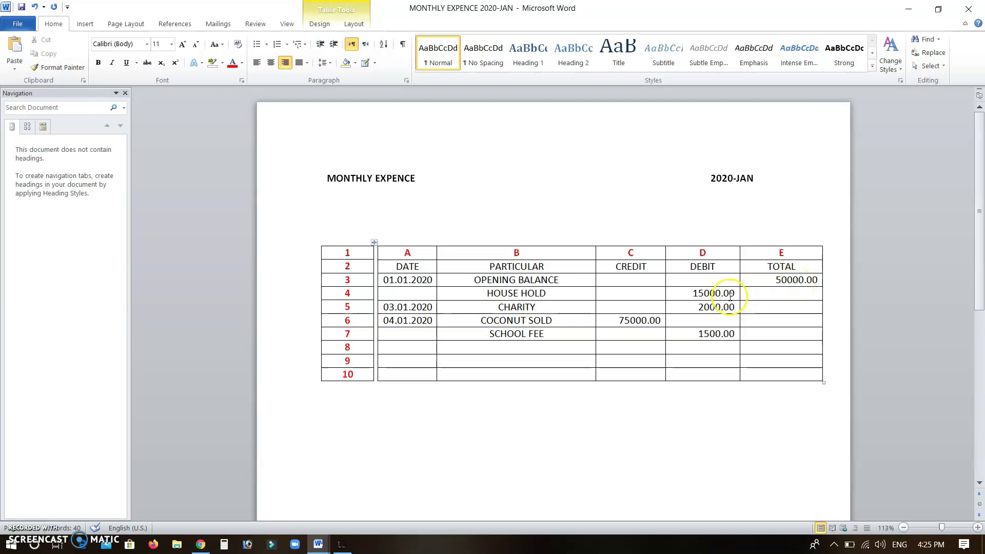
- Insert the formula =E3-D4 with number format 0.00 in the total cell of the HOUSE HOLD row
{"action": "left_click", "coordinate": [786, 294]}
{"action": "left_click", "coordinate": [783, 295]}
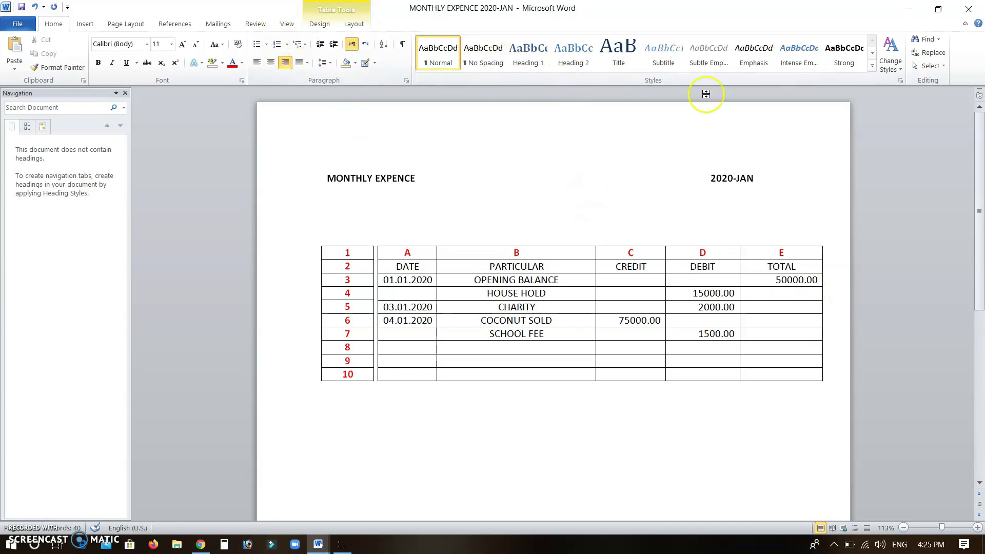
{"action": "left_click", "coordinate": [354, 24]}
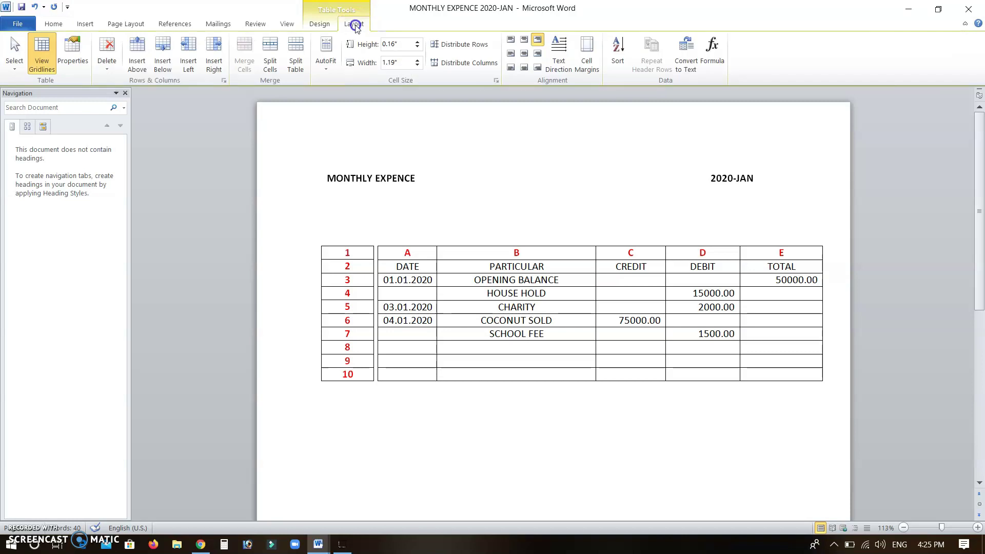
{"action": "left_click", "coordinate": [712, 60]}
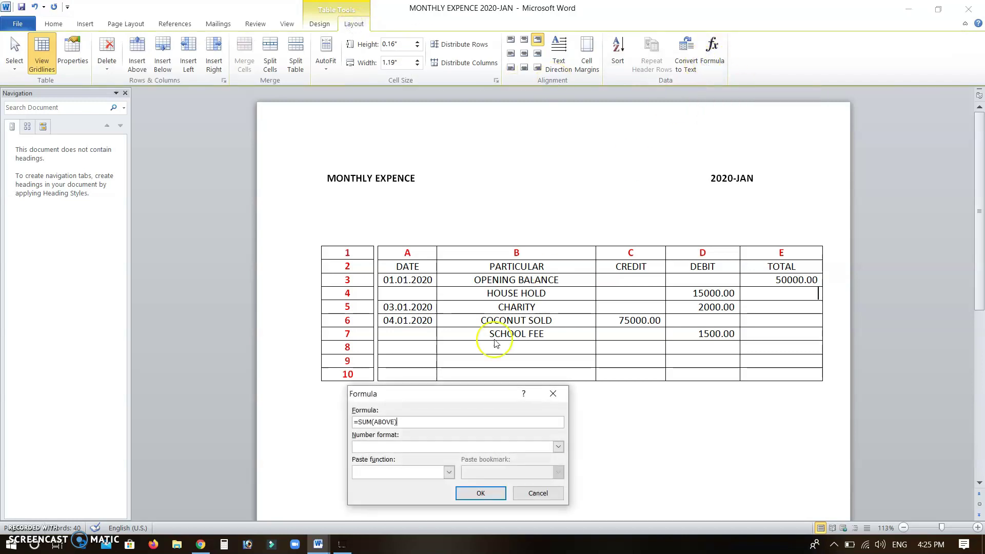
{"action": "left_click", "coordinate": [461, 401]}
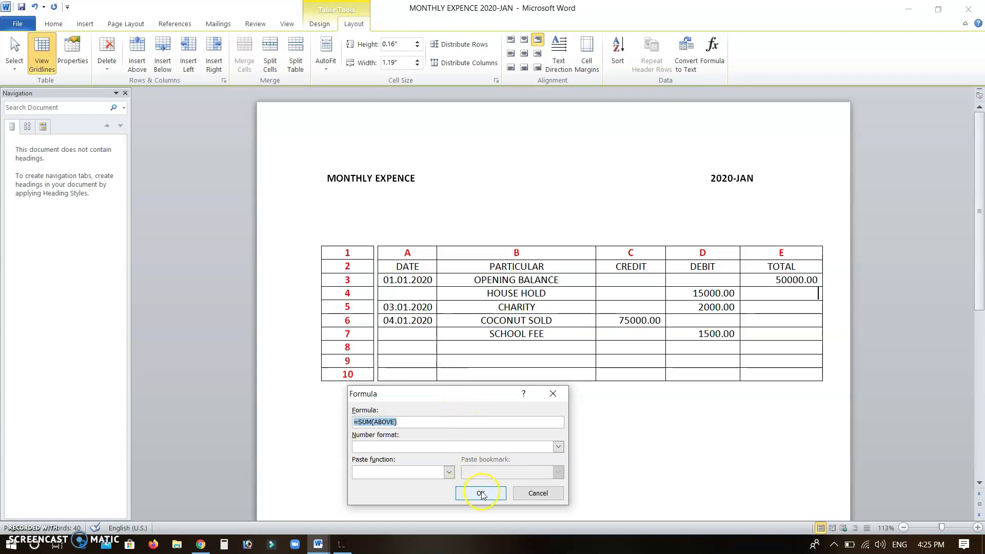
{"action": "type", "text": "="}
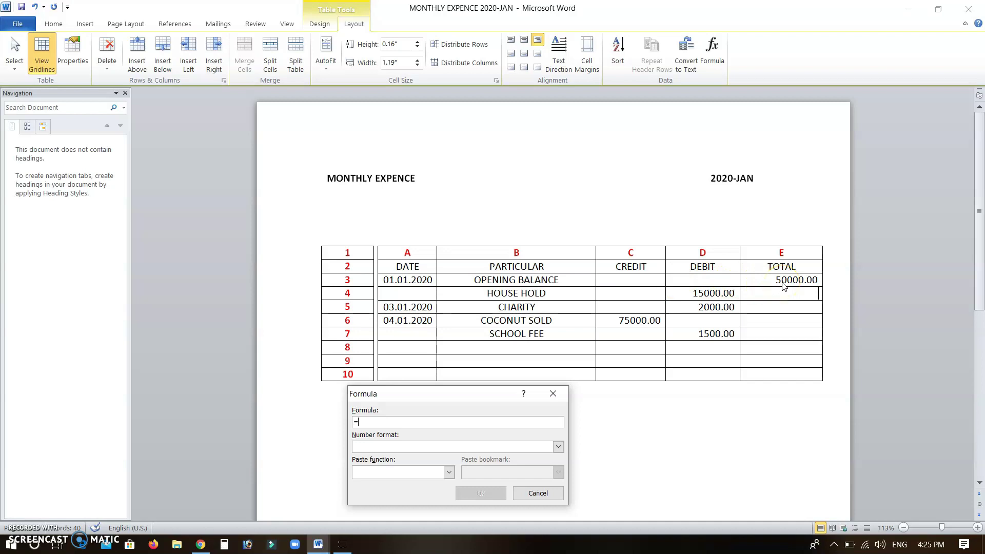
{"action": "type", "text": "E3-D4"}
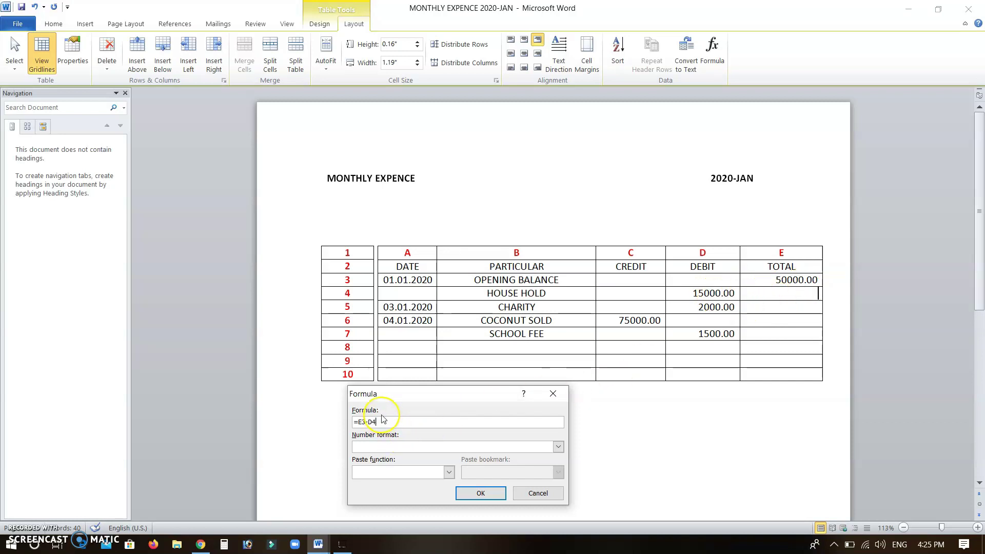
{"action": "left_click", "coordinate": [558, 447]}
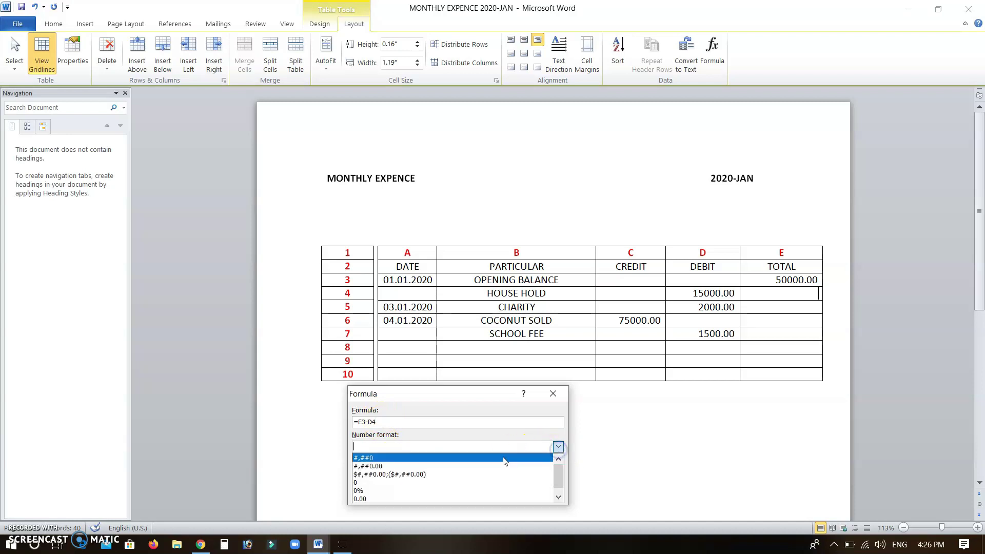
{"action": "left_click", "coordinate": [430, 499]}
{"action": "left_click", "coordinate": [478, 493]}
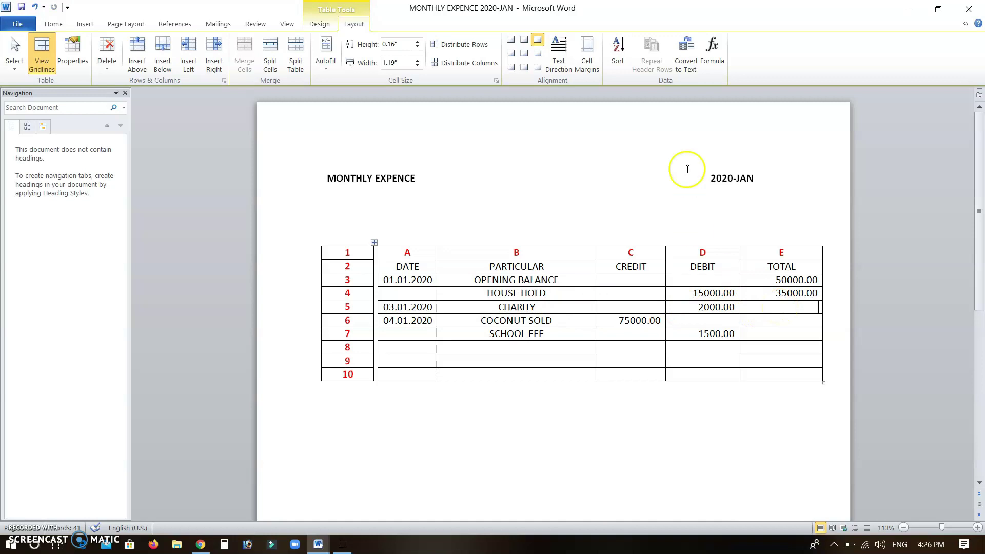
- Try the formula E4-D5, without an equals sign, with number format 0.00 in the total cell of the CHARITY row
{"action": "left_click", "coordinate": [709, 61]}
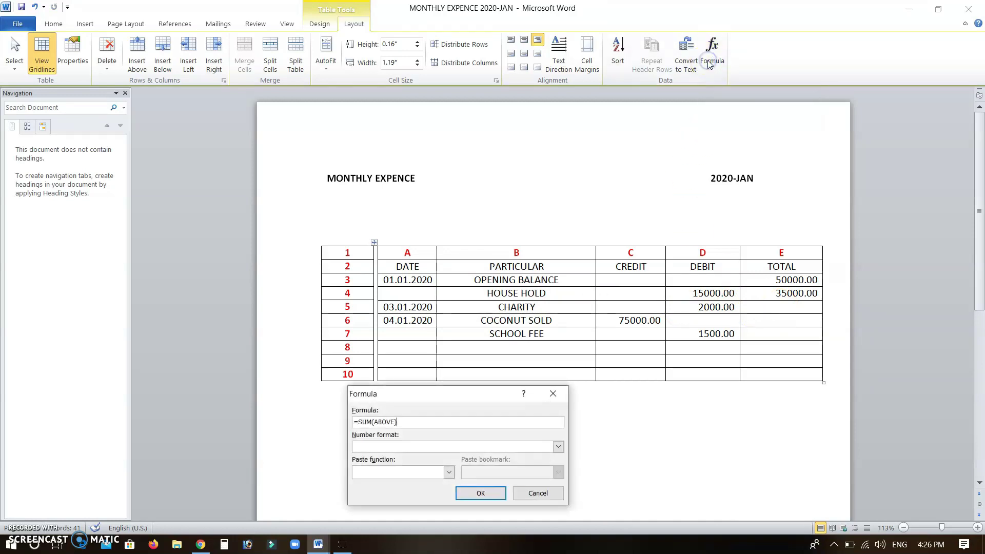
{"action": "double_click", "coordinate": [415, 422]}
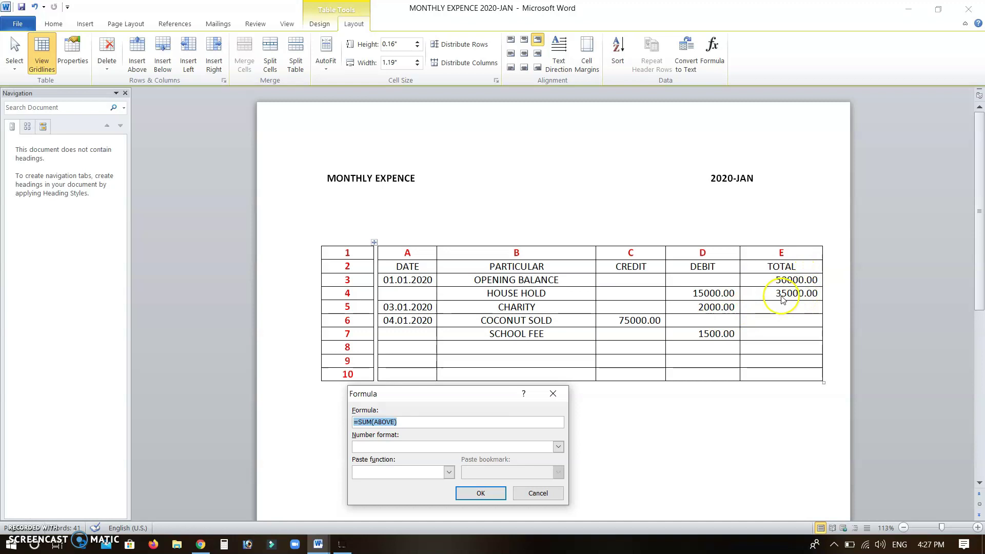
{"action": "type", "text": "E4"}
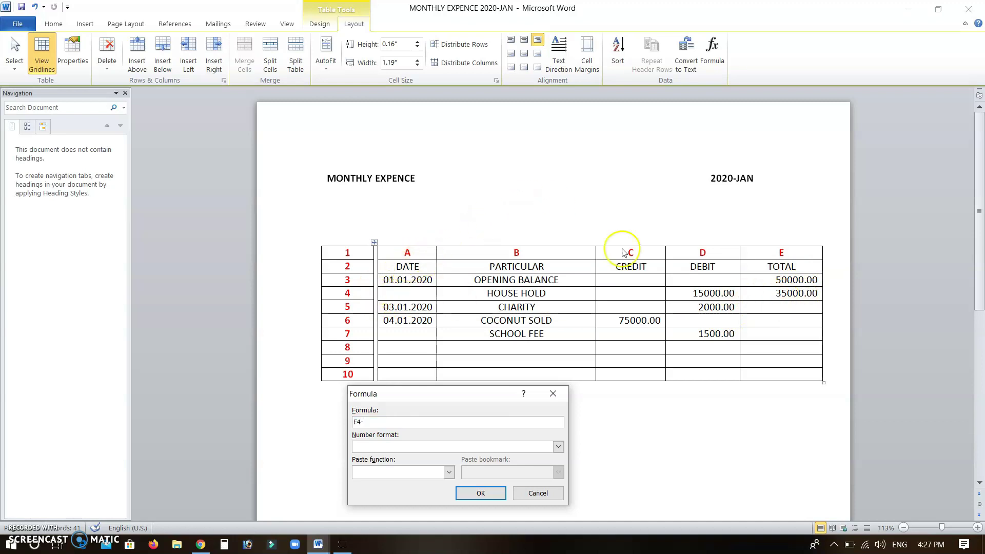
{"action": "type", "text": "-"}
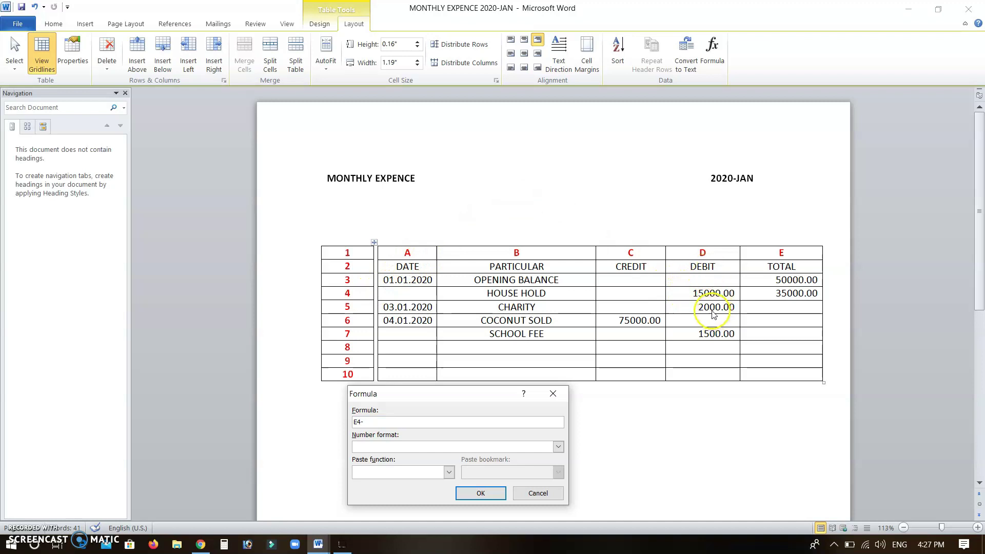
{"action": "type", "text": "D5"}
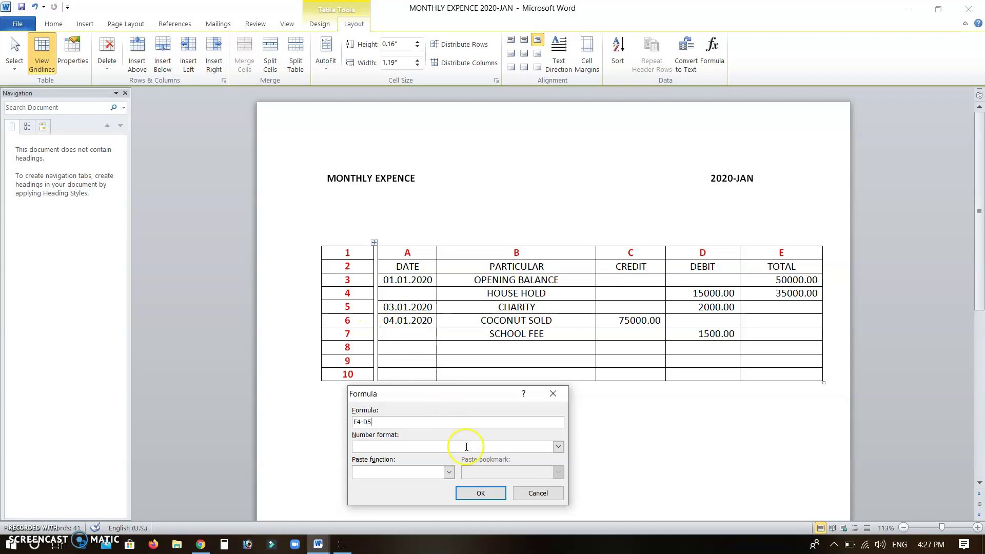
{"action": "left_click", "coordinate": [558, 446]}
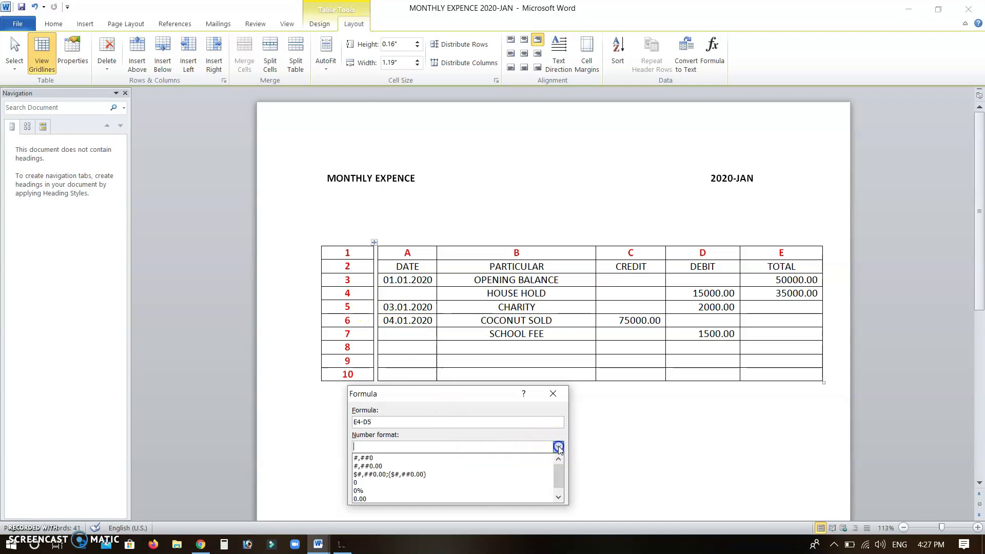
{"action": "left_click", "coordinate": [407, 499]}
{"action": "left_click", "coordinate": [474, 495]}
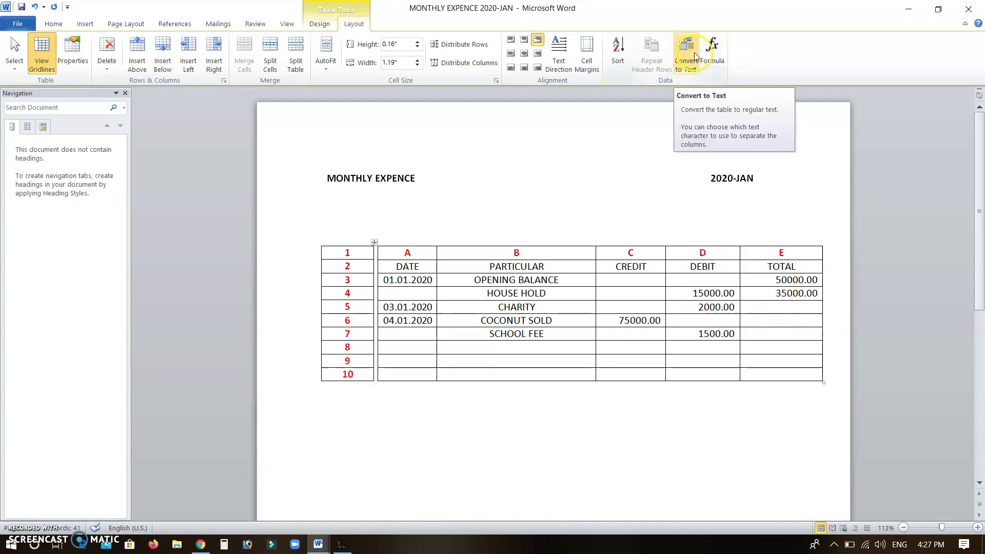
- Insert the formula =E4-D5 with number format 0.00 in the total cell of the CHARITY row
{"action": "left_click", "coordinate": [712, 51]}
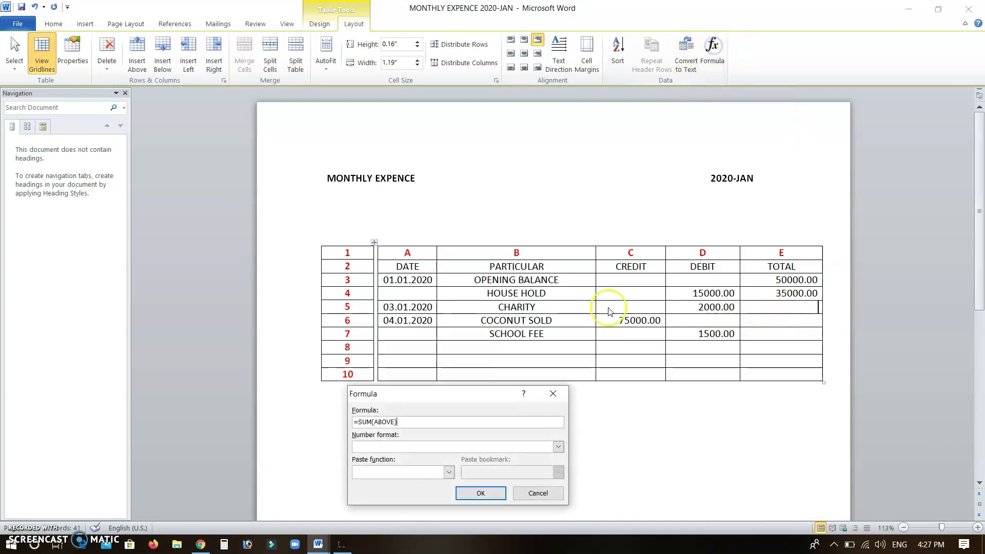
{"action": "double_click", "coordinate": [444, 416]}
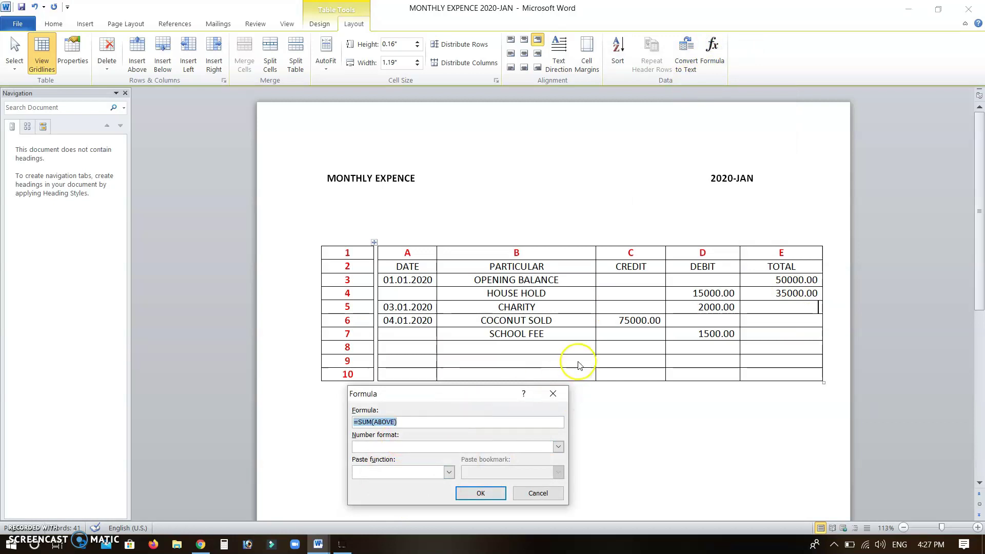
{"action": "type", "text": "="}
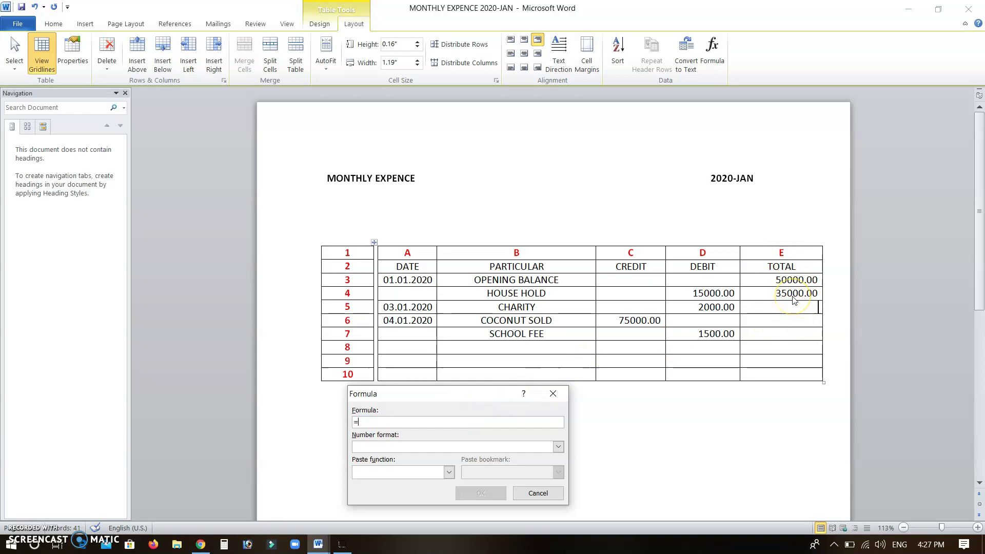
{"action": "type", "text": "E"}
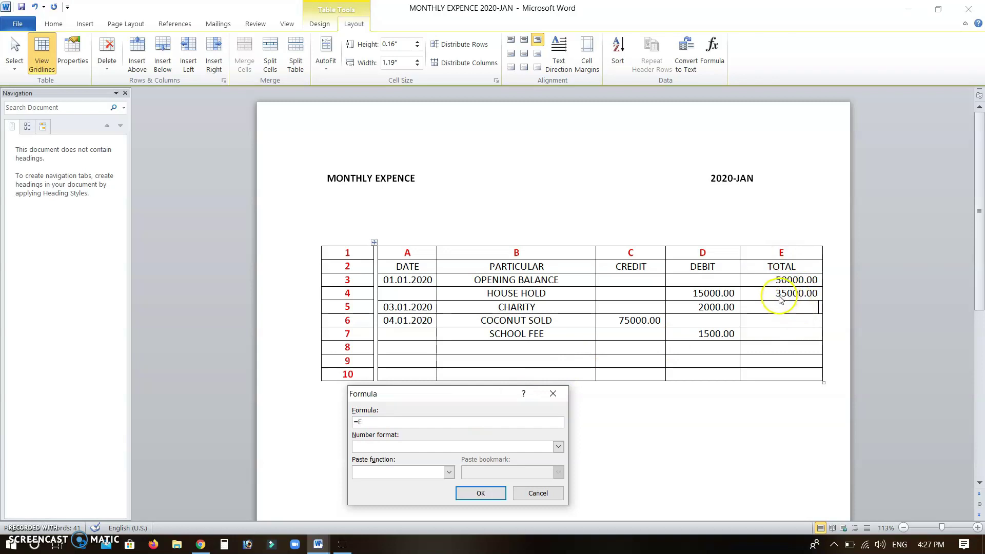
{"action": "type", "text": "4"}
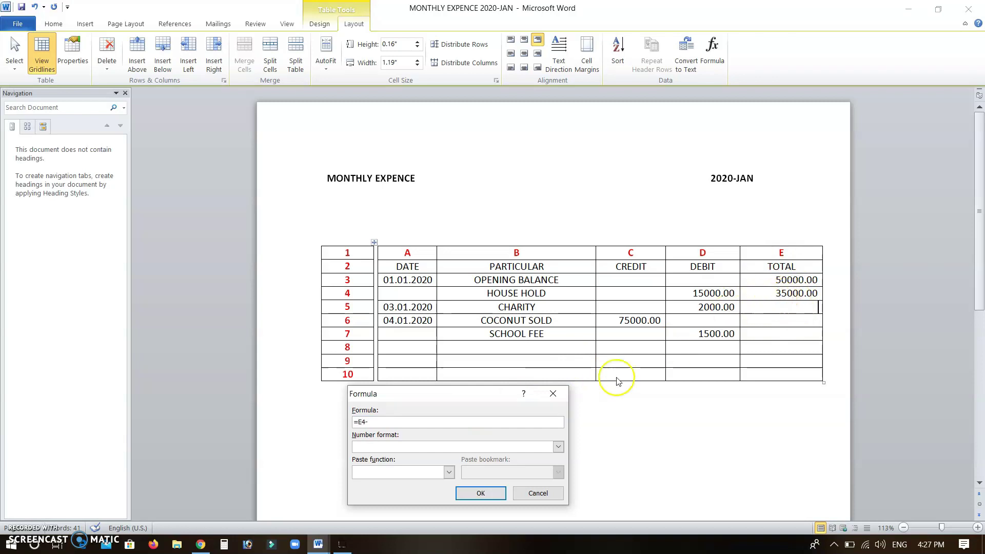
{"action": "type", "text": "-"}
{"action": "left_click", "coordinate": [557, 446]}
{"action": "left_click", "coordinate": [382, 498]}
{"action": "left_click", "coordinate": [473, 491]}
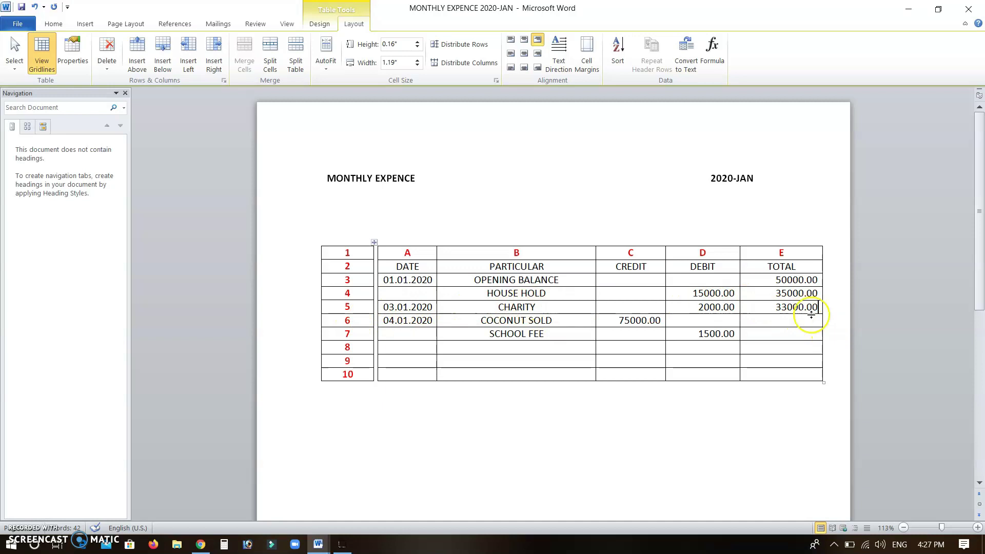
- Insert the formula =E5+C6 with number format 0.00 in the total cell of the COCONUT SOLD row
{"action": "left_click", "coordinate": [786, 320]}
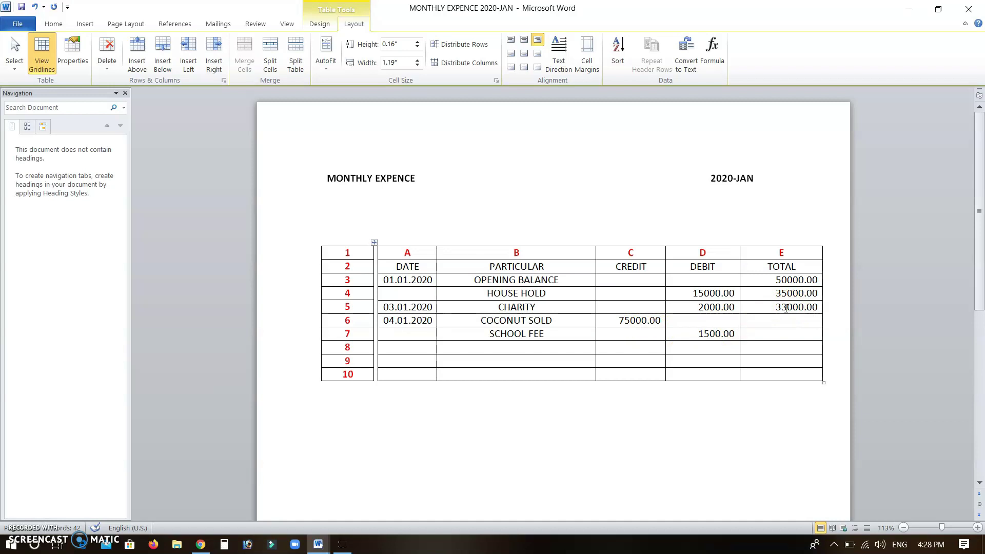
{"action": "left_click", "coordinate": [778, 324]}
{"action": "left_click", "coordinate": [712, 51]}
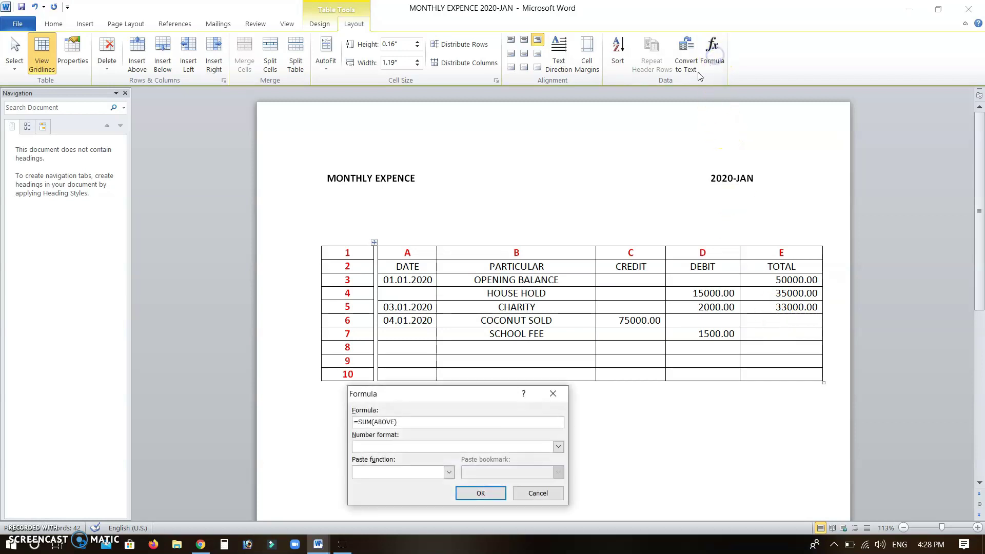
{"action": "left_click", "coordinate": [423, 423]}
{"action": "key", "text": "ctrl+a"}
{"action": "type", "text": "="}
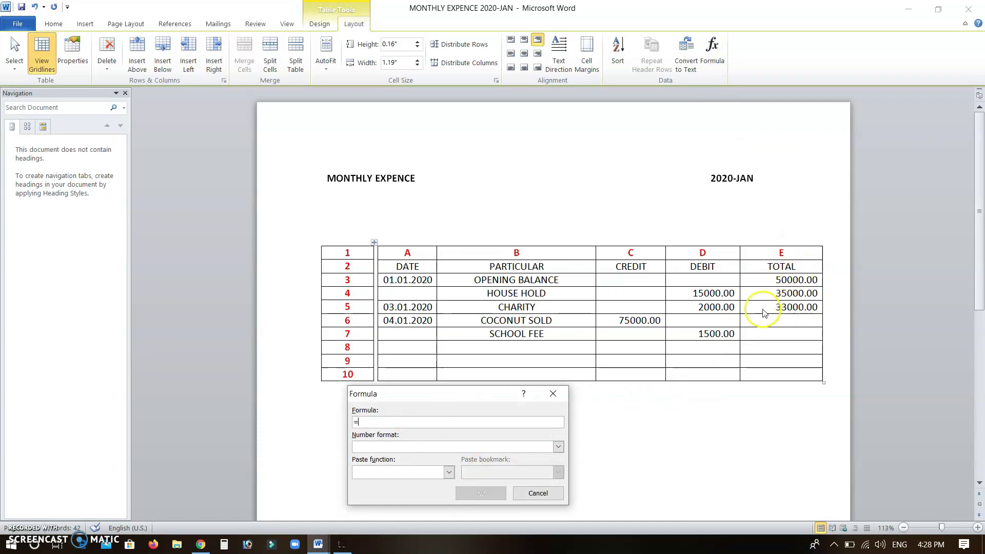
{"action": "type", "text": "E5+"}
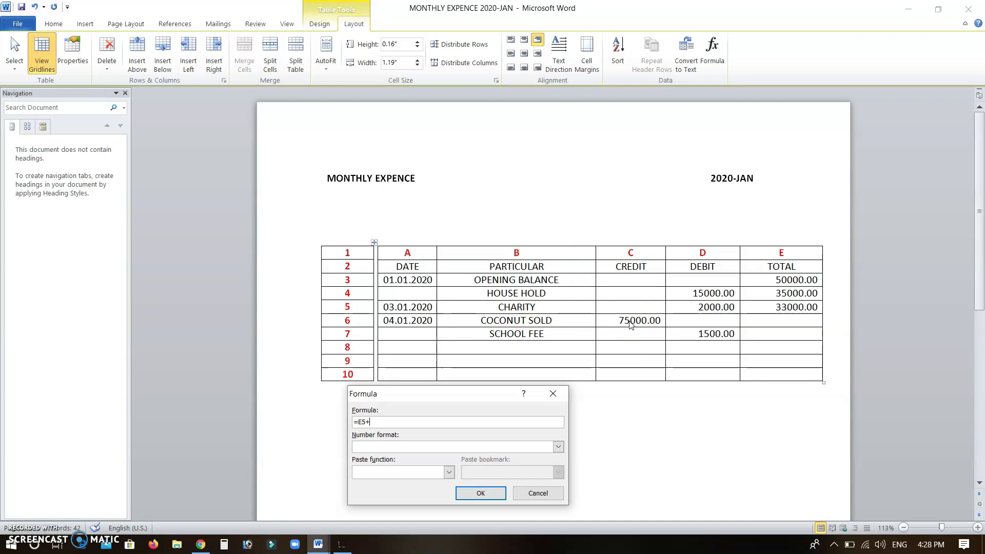
{"action": "type", "text": "C6"}
{"action": "left_click", "coordinate": [558, 446]}
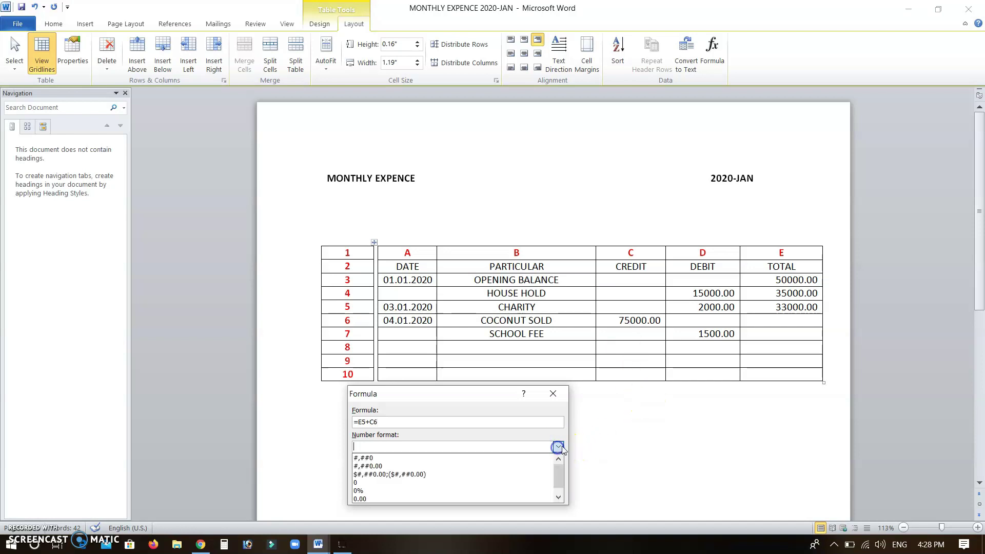
{"action": "left_click", "coordinate": [416, 499]}
{"action": "left_click", "coordinate": [465, 491]}
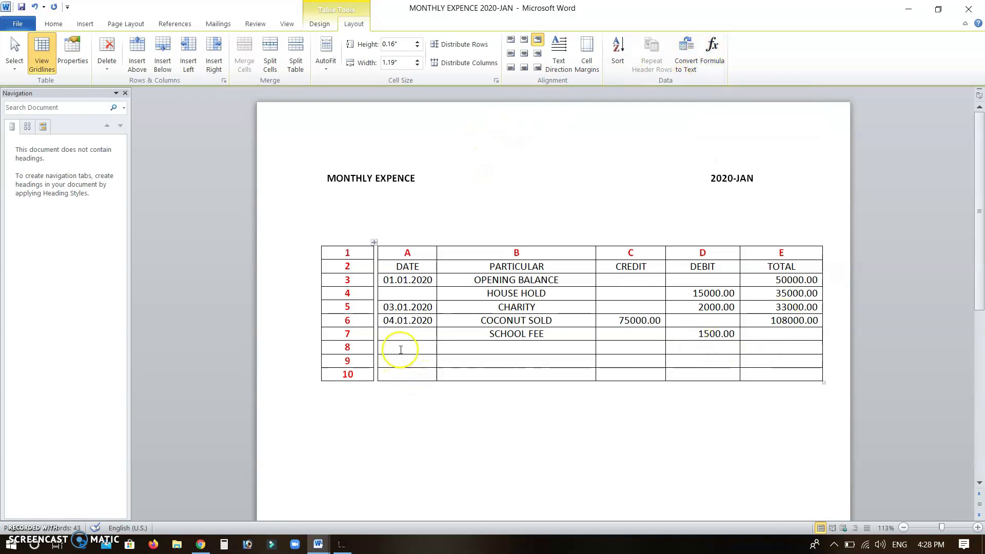
- Insert the formula =E6-D7 with number format 0.00 in the total cell of the SCHOOL FEE row
{"action": "left_click", "coordinate": [710, 51]}
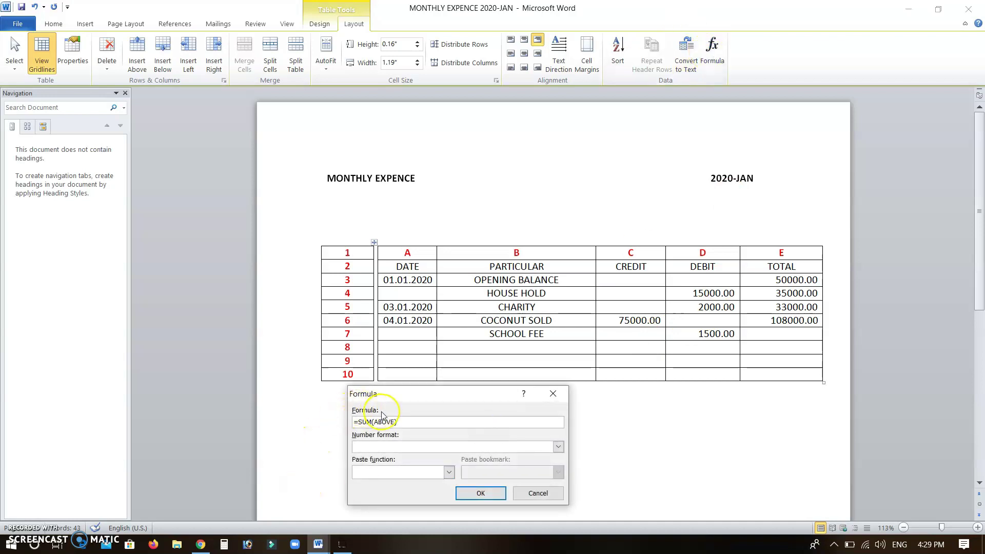
{"action": "type", "text": "="}
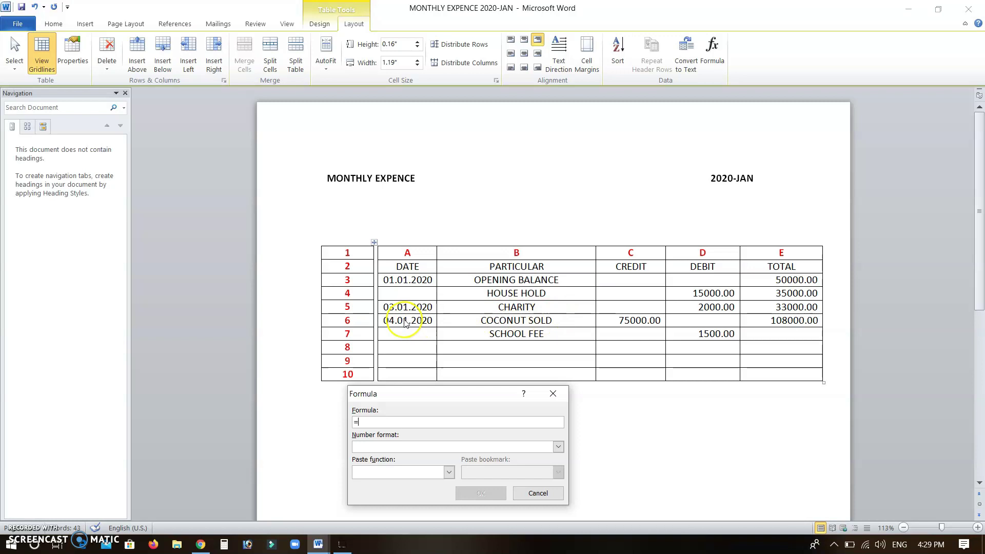
{"action": "type", "text": "E6-D7"}
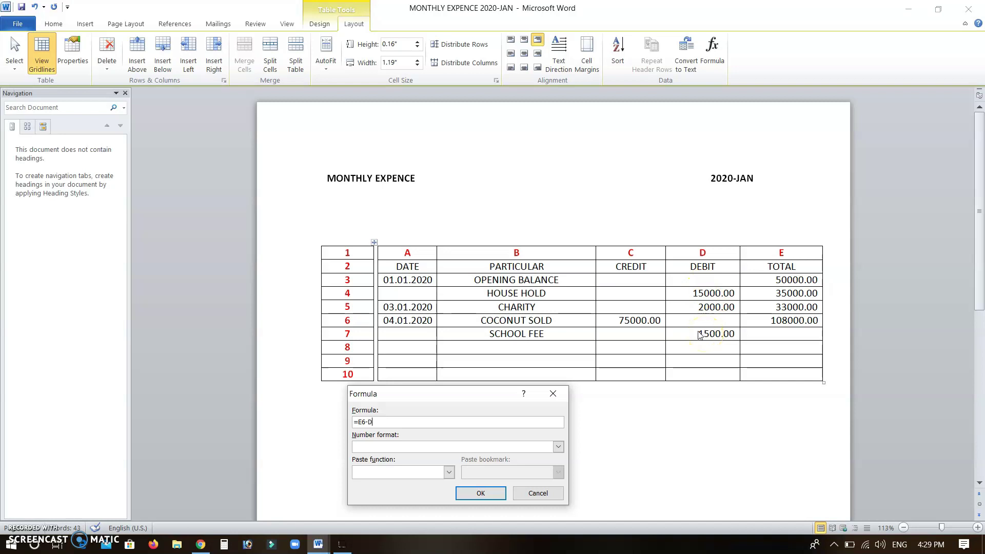
{"action": "left_click", "coordinate": [558, 446]}
{"action": "left_click", "coordinate": [378, 499]}
{"action": "left_click", "coordinate": [479, 492]}
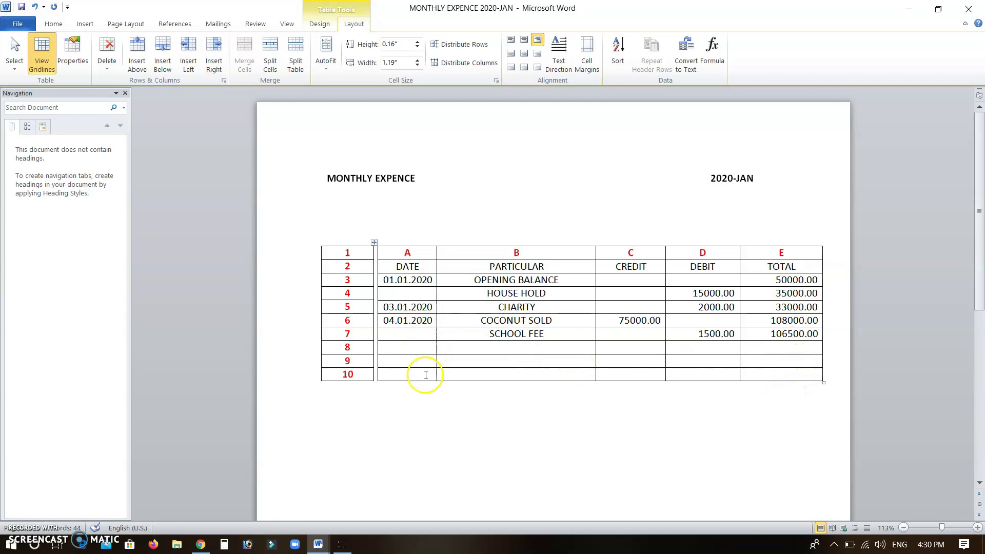
- In row 10, enter the date 30.01.2020 and the particular CLOSING BALANCE
{"action": "left_click", "coordinate": [406, 377]}
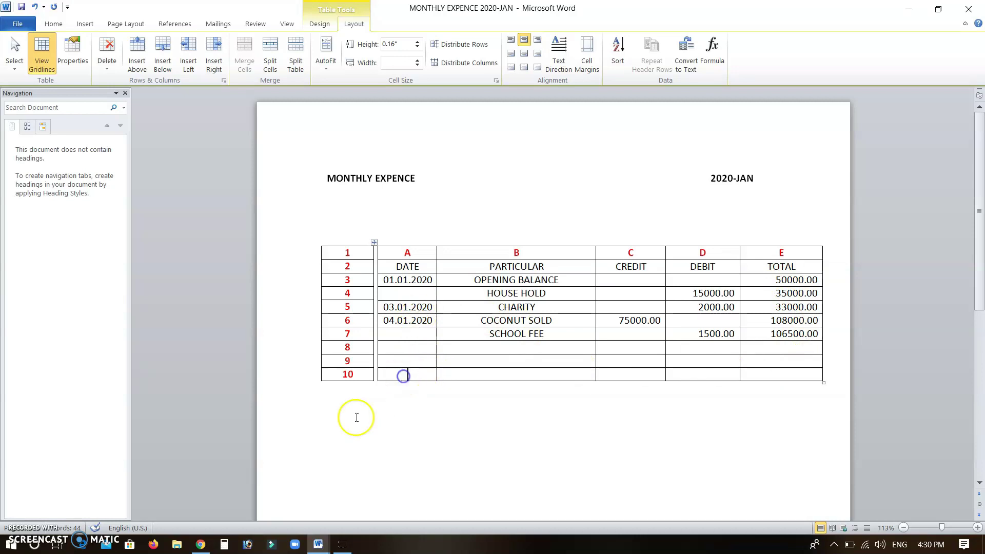
{"action": "type", "text": "30.01.2020"}
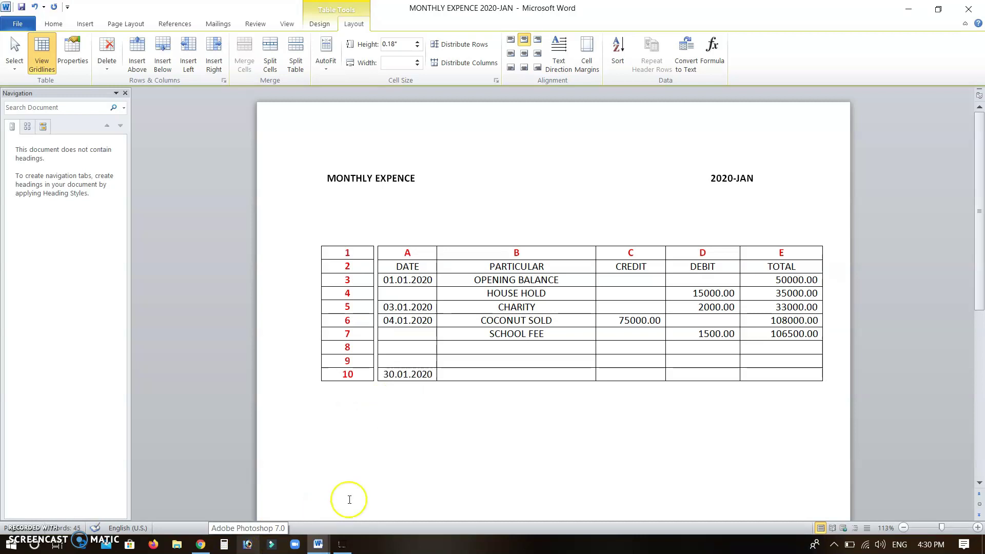
{"action": "left_click", "coordinate": [486, 378]}
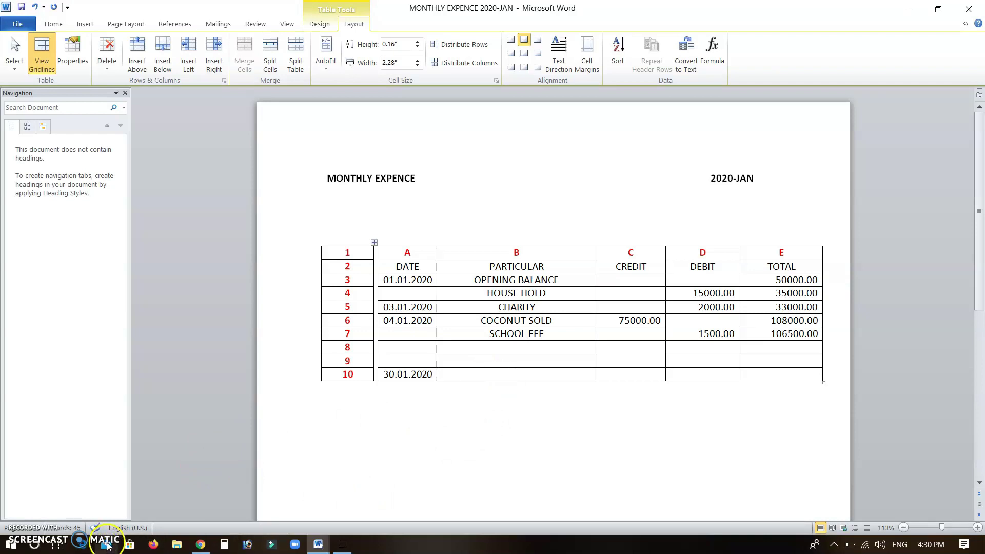
{"action": "type", "text": "CLOSING "}
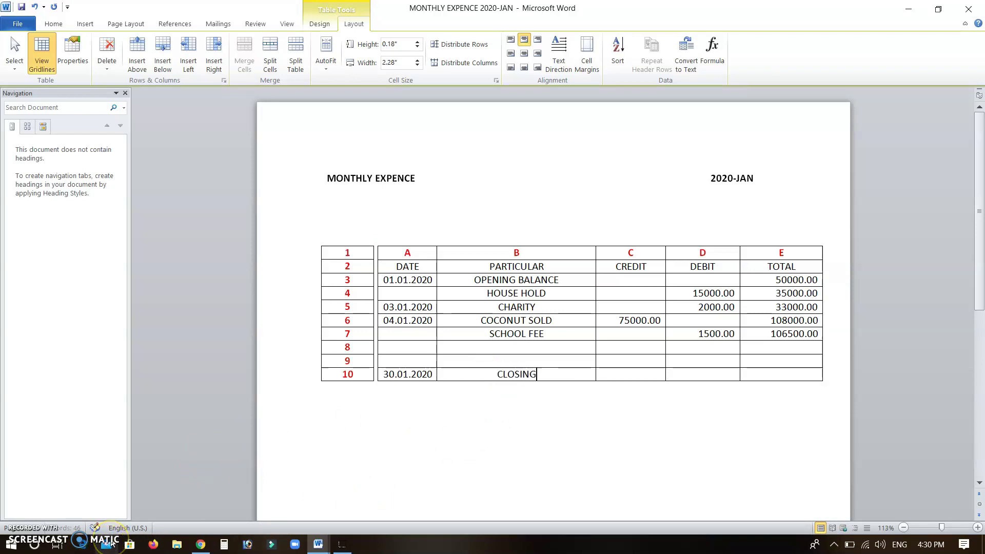
{"action": "type", "text": "BALANCE"}
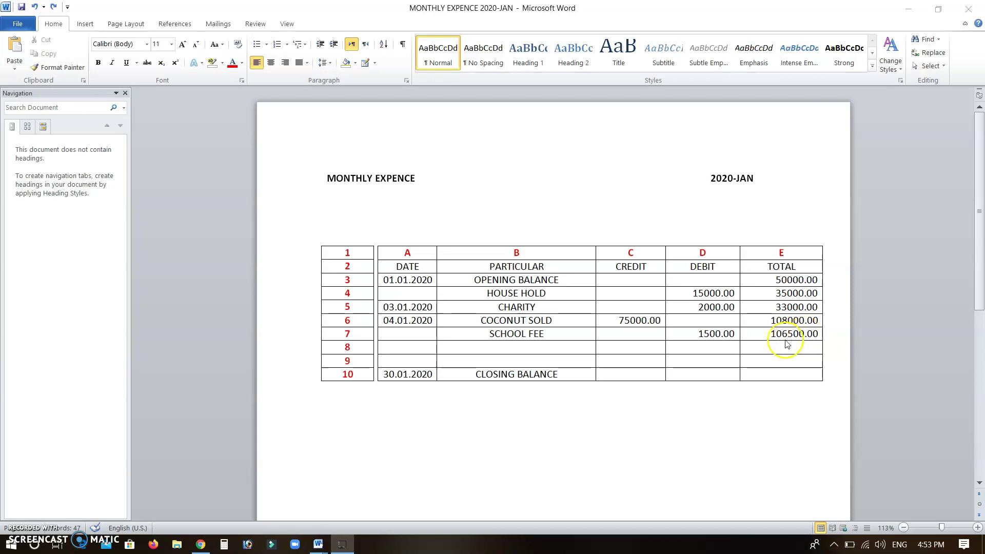
- Insert the formula =E7 with number format 0.00 in the total cell of the CLOSING BALANCE row and right-align the amount
{"action": "left_click", "coordinate": [768, 377]}
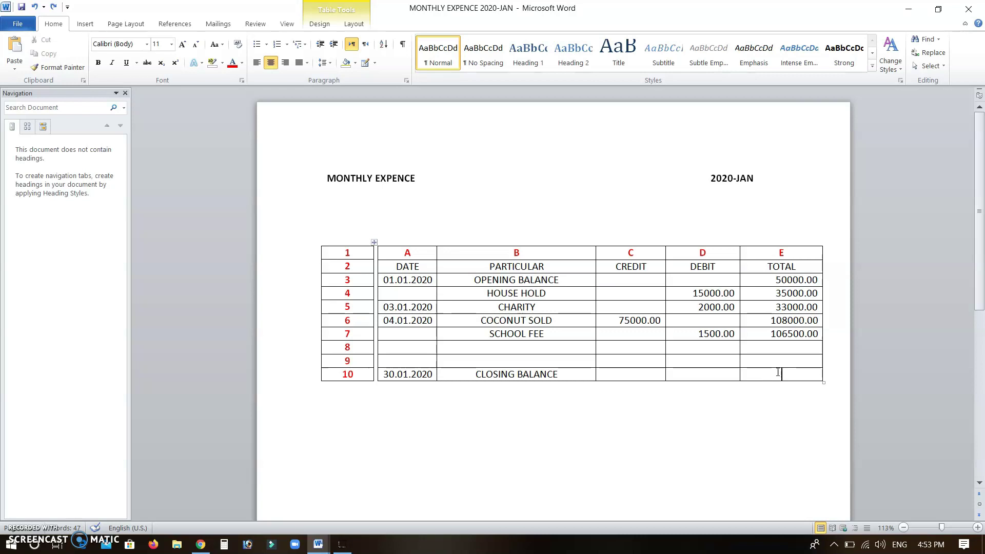
{"action": "left_click", "coordinate": [357, 26]}
{"action": "left_click", "coordinate": [715, 53]}
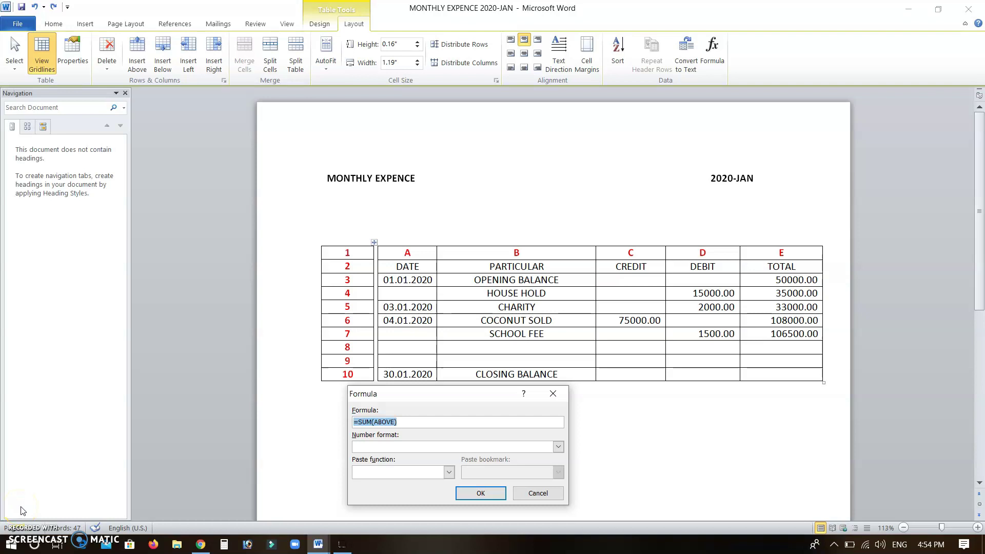
{"action": "type", "text": "="}
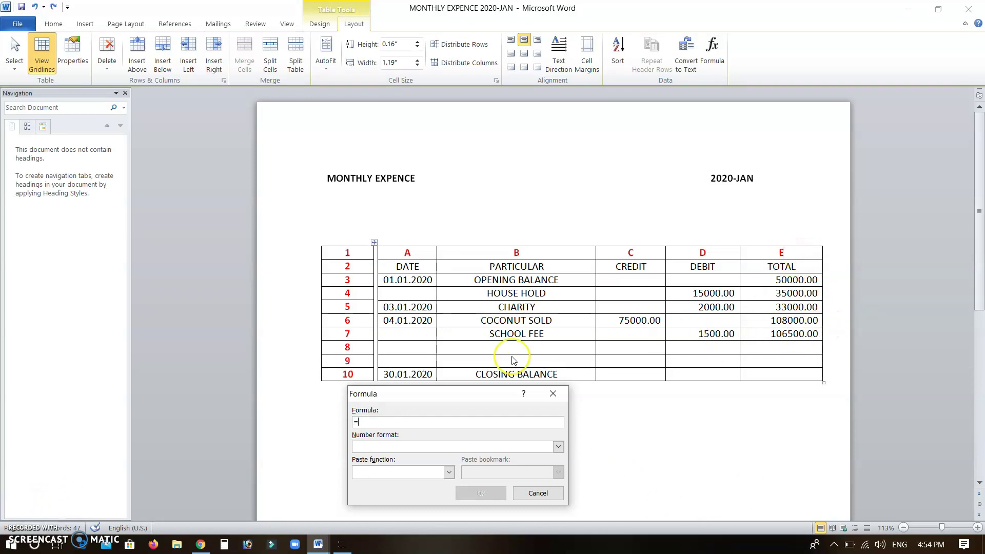
{"action": "type", "text": "E7"}
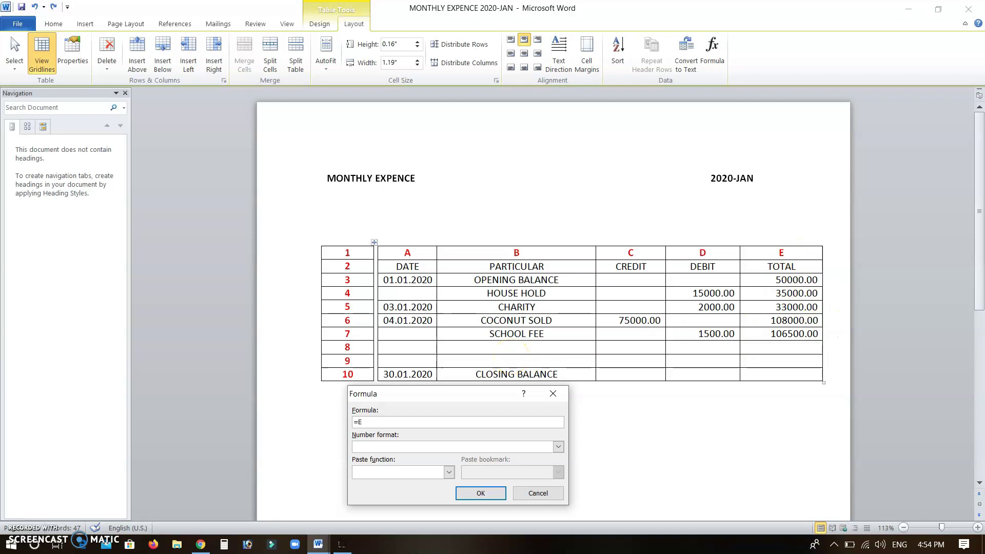
{"action": "left_click", "coordinate": [558, 446]}
{"action": "left_click", "coordinate": [381, 497]}
{"action": "key", "text": "Return"}
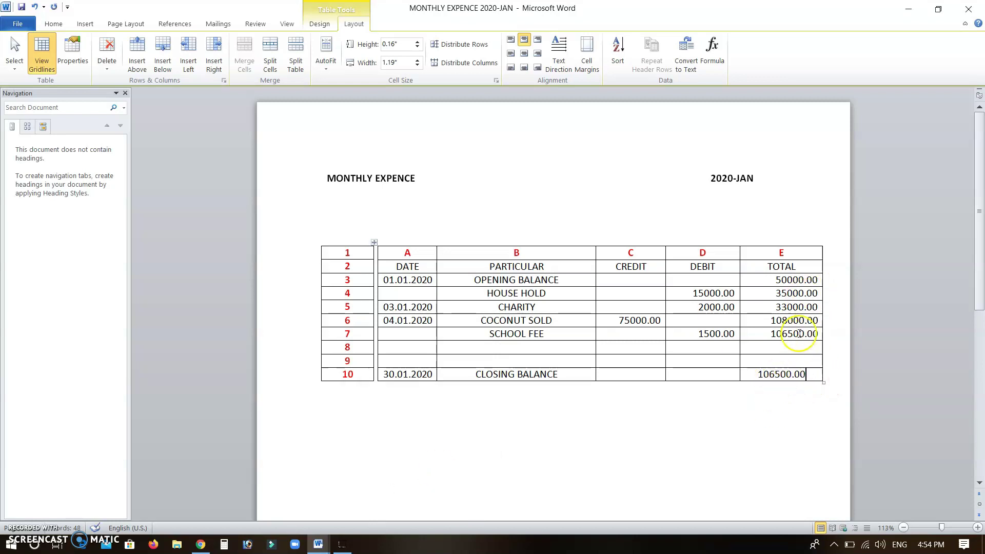
{"action": "left_click_drag", "start_coordinate": [756, 374], "coordinate": [799, 374]}
{"action": "key", "text": "ctrl+r"}
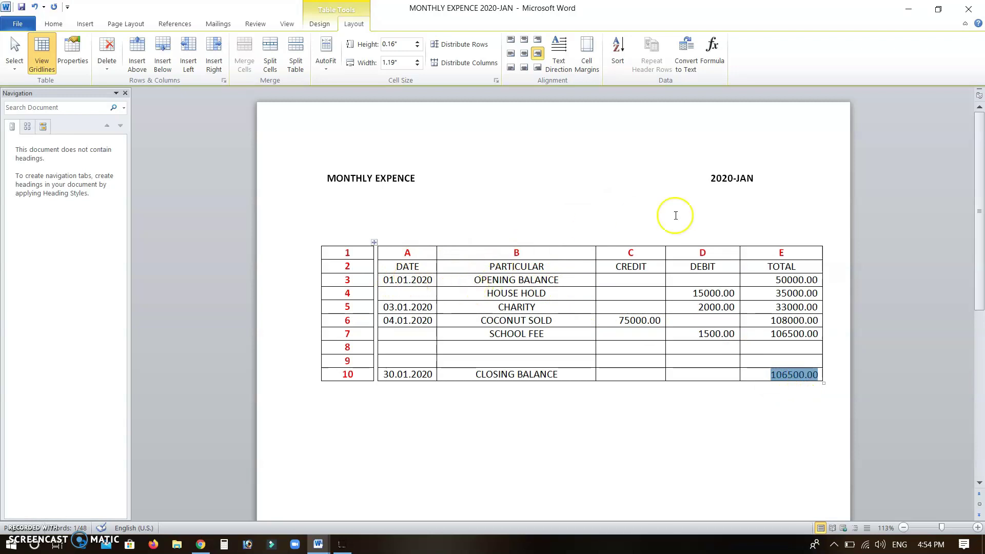
- Copy the closing balance amount and paste it over the amount in the total cell of the OPENING BALANCE row
{"action": "left_click", "coordinate": [770, 281]}
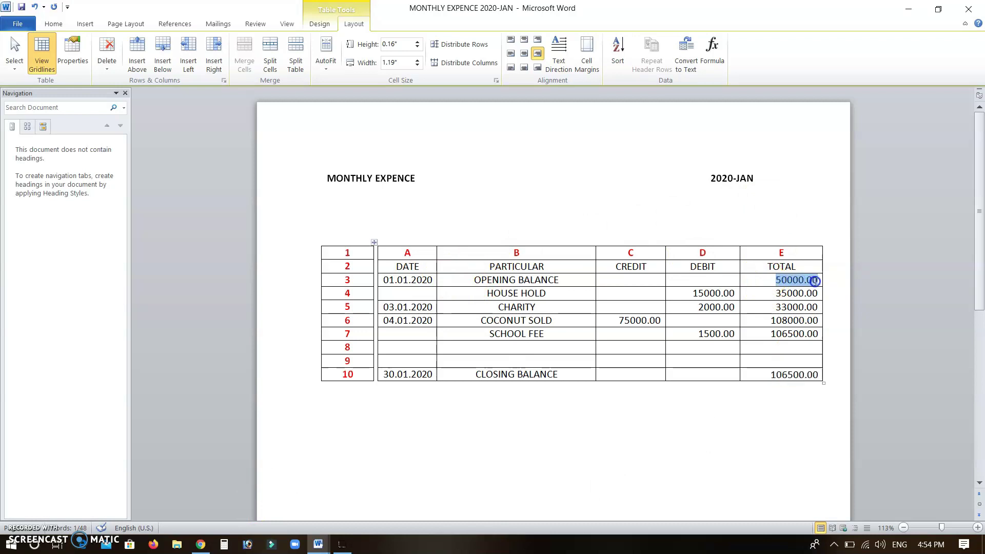
{"action": "left_click", "coordinate": [769, 429]}
{"action": "double_click", "coordinate": [786, 375]}
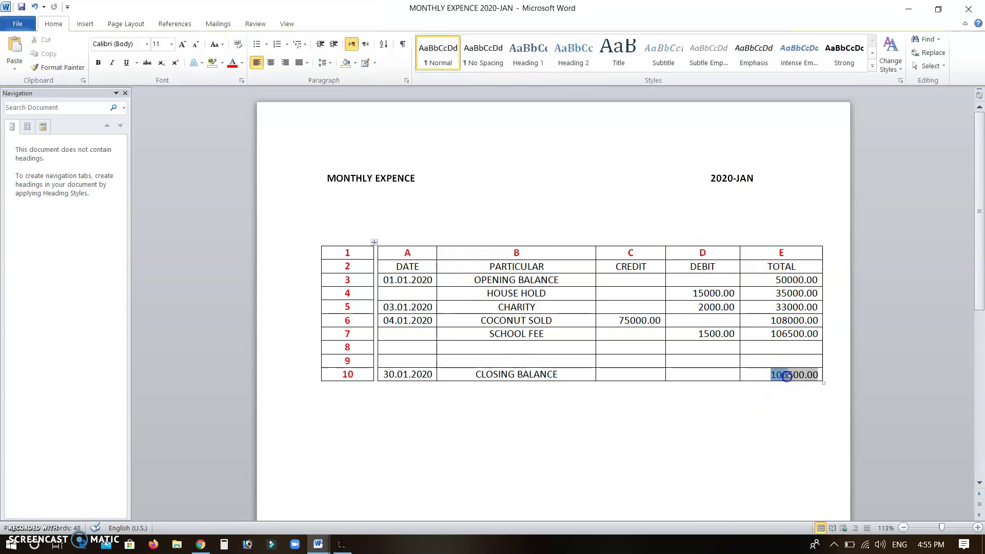
{"action": "left_click_drag", "start_coordinate": [815, 377], "coordinate": [819, 376]}
{"action": "key", "text": "ctrl+c"}
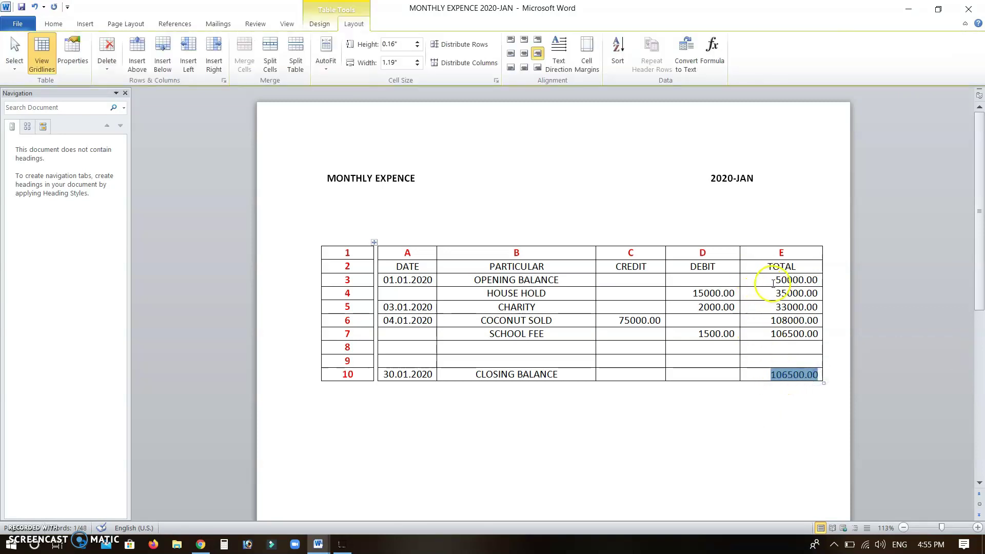
{"action": "left_click", "coordinate": [767, 282]}
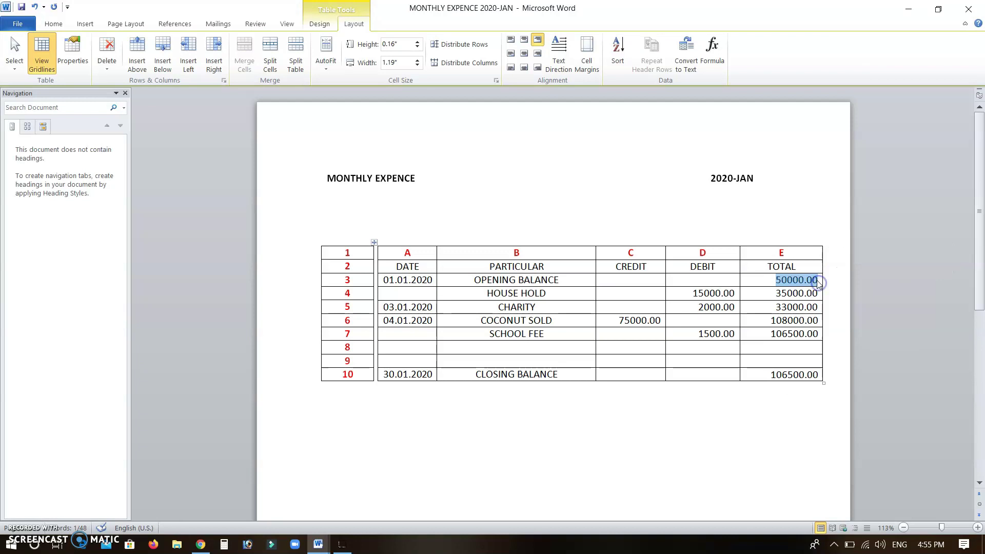
{"action": "key", "text": "ctrl+v"}
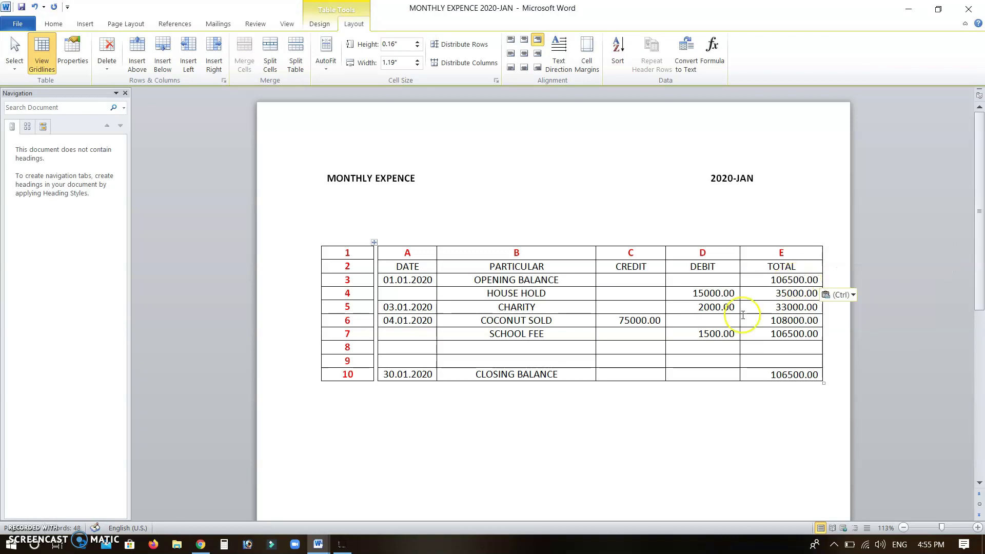
{"action": "left_click", "coordinate": [719, 426]}
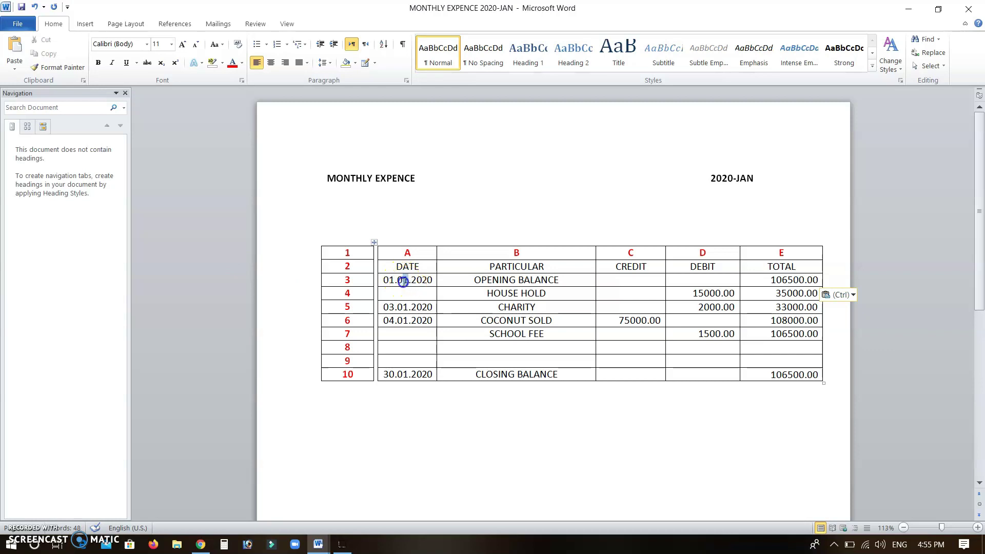
- Change the OPENING BALANCE date to 01.02.2020 and the month in the heading above the table to 2020-FEB
{"action": "left_click_drag", "start_coordinate": [402, 280], "coordinate": [408, 281]}
{"action": "type", "text": "2"}
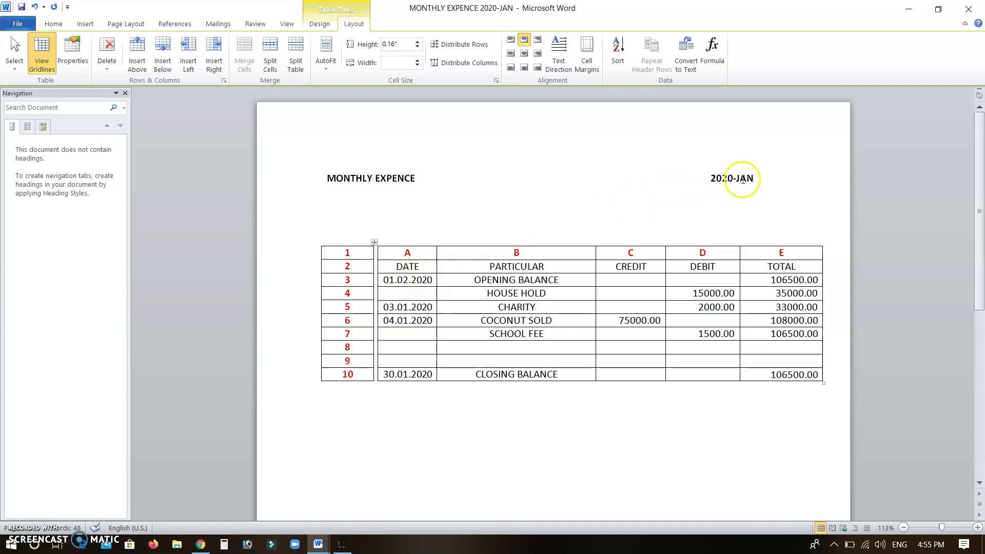
{"action": "left_click_drag", "start_coordinate": [754, 178], "coordinate": [745, 179]}
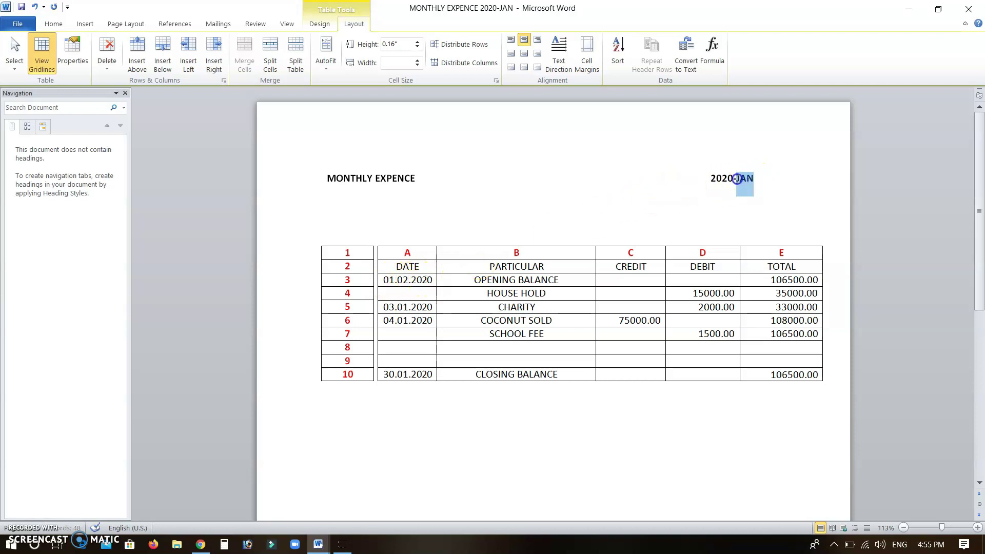
{"action": "type", "text": "FEB"}
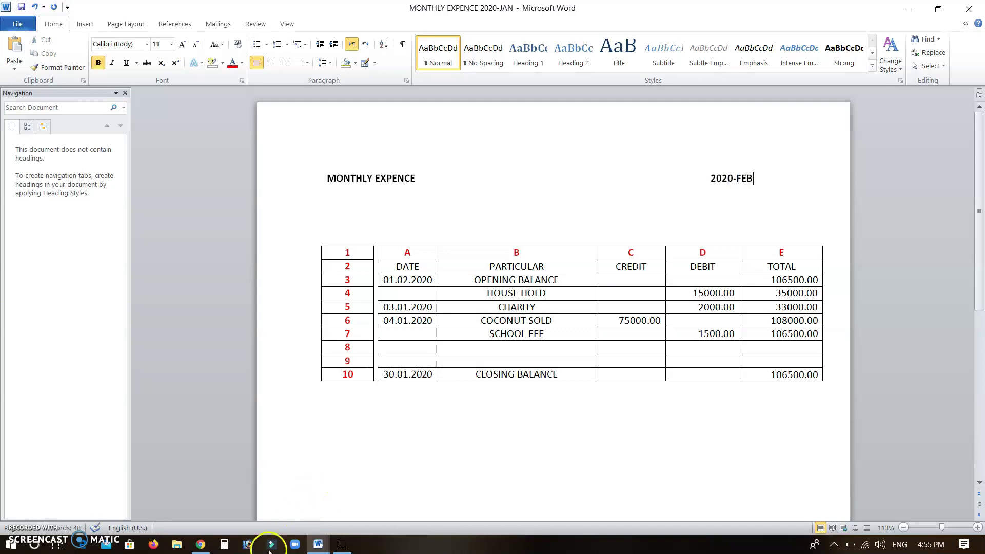
{"action": "left_click", "coordinate": [482, 447]}
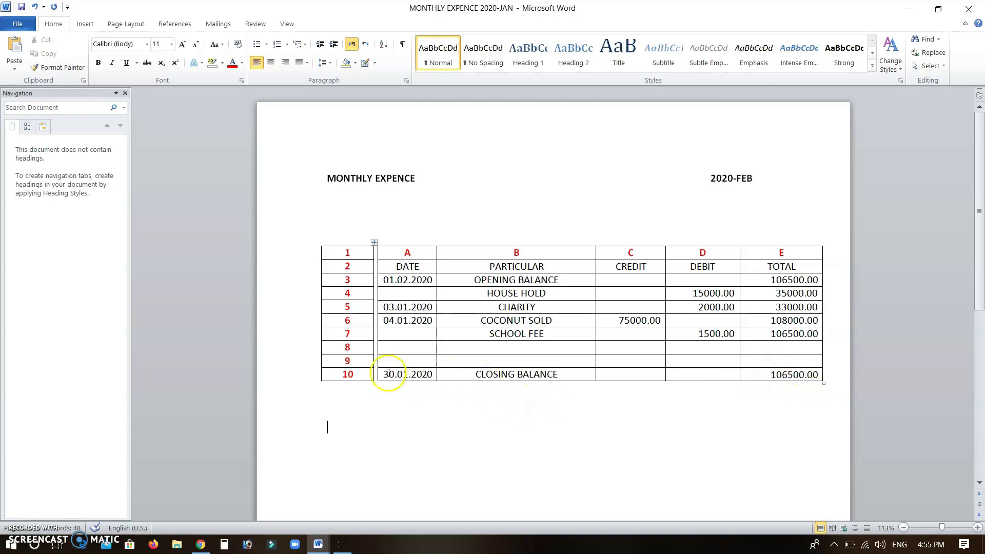
{"action": "double_click", "coordinate": [769, 376]}
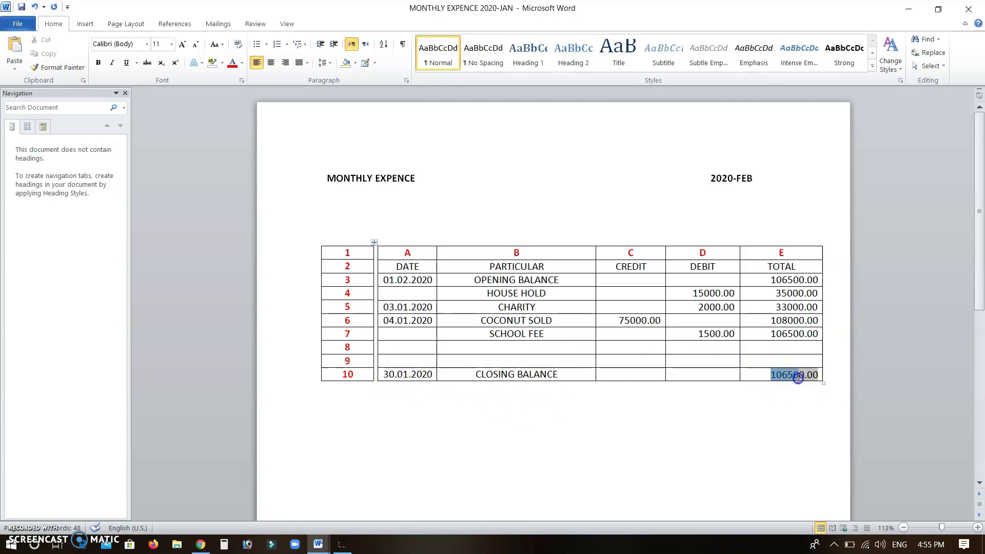
{"action": "left_click_drag", "start_coordinate": [797, 378], "coordinate": [821, 376]}
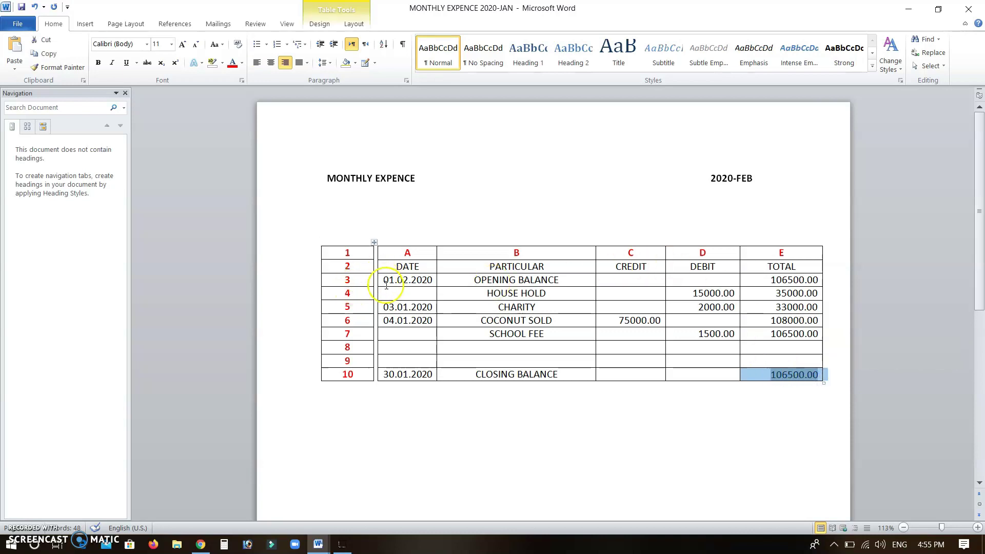
{"action": "left_click_drag", "start_coordinate": [766, 279], "coordinate": [808, 285]}
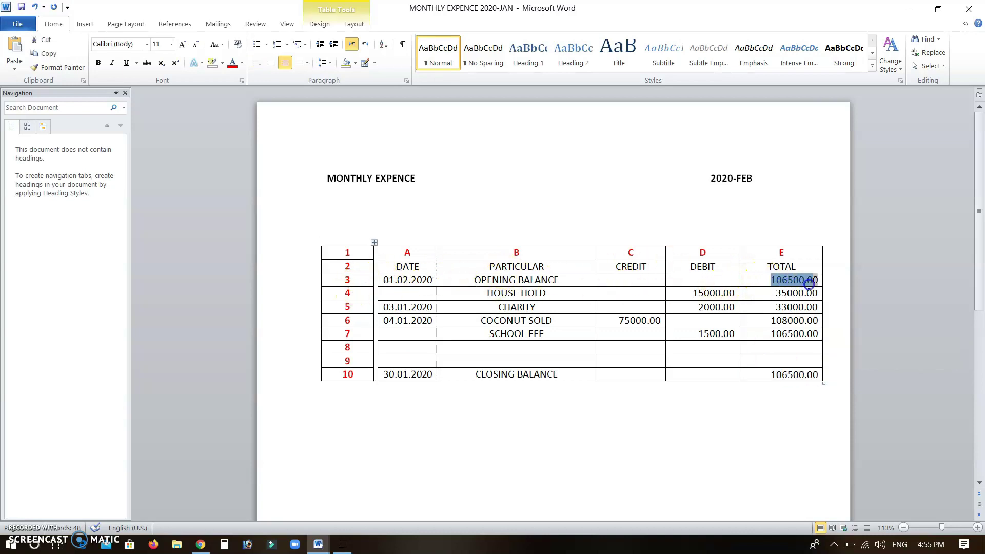
{"action": "left_click", "coordinate": [328, 227]}
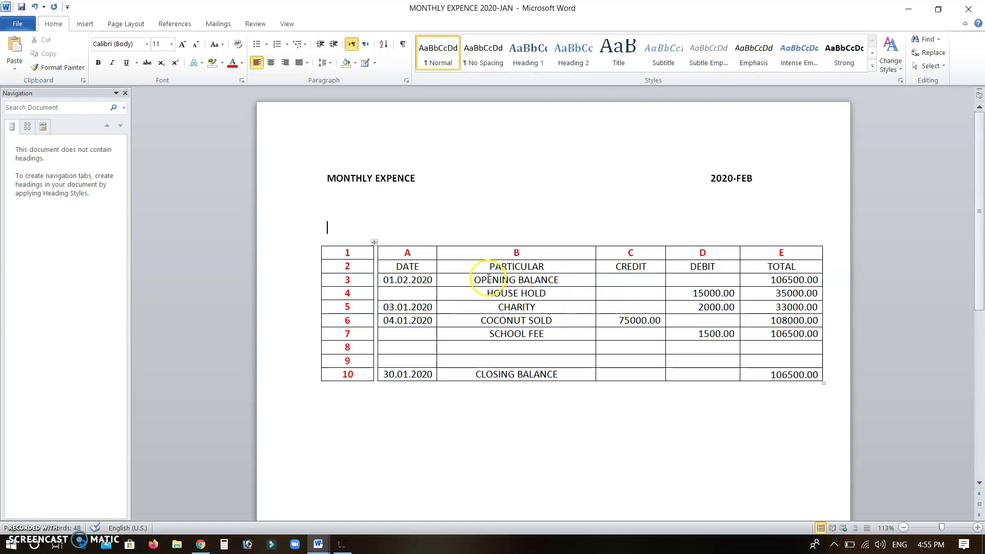
- In row 4, replace the particular HOUSE HOLD with HOSPITAL and set its debit amount to 5000.00
{"action": "left_click_drag", "start_coordinate": [488, 292], "coordinate": [546, 294]}
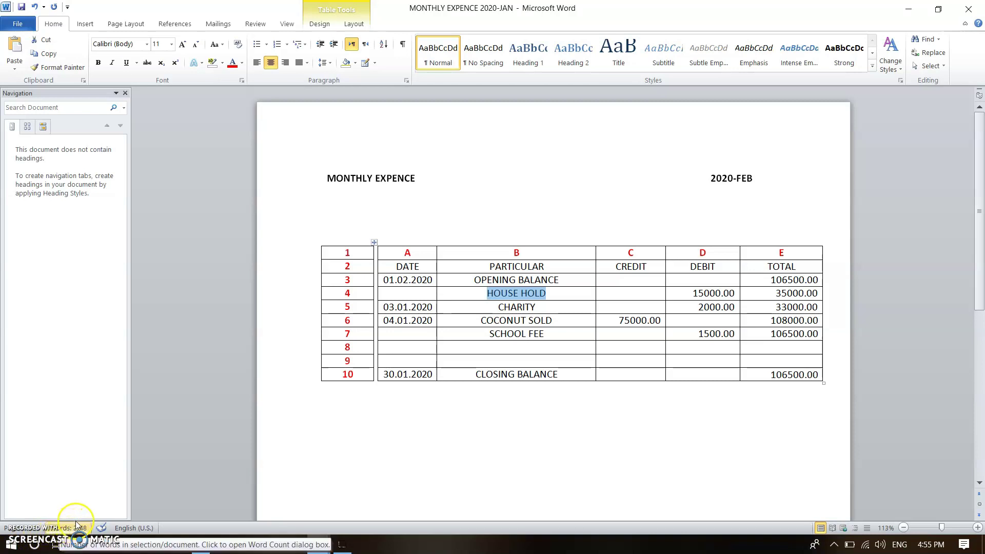
{"action": "type", "text": "HOSPITAL"}
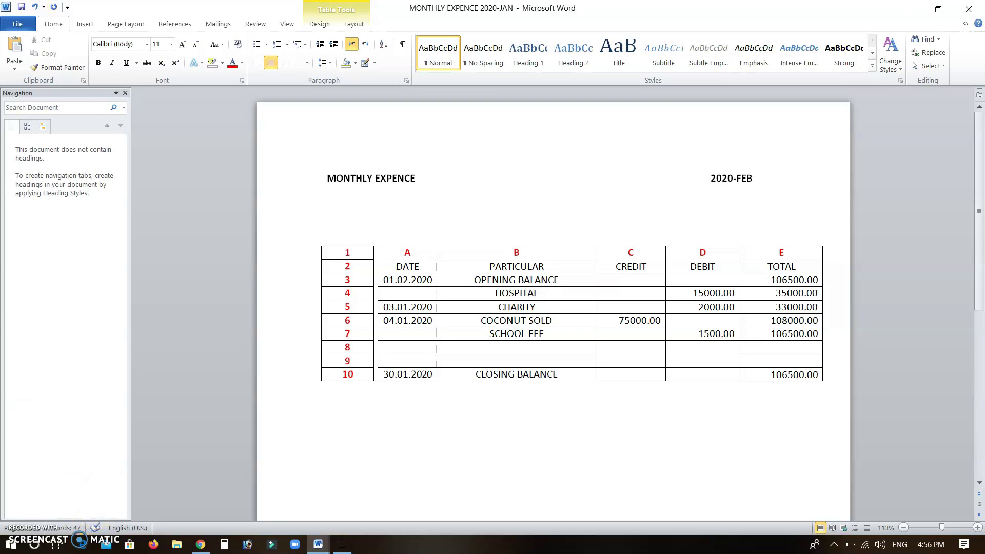
{"action": "left_click", "coordinate": [689, 295]}
{"action": "left_click_drag", "start_coordinate": [688, 295], "coordinate": [721, 294]}
{"action": "type", "text": "50"}
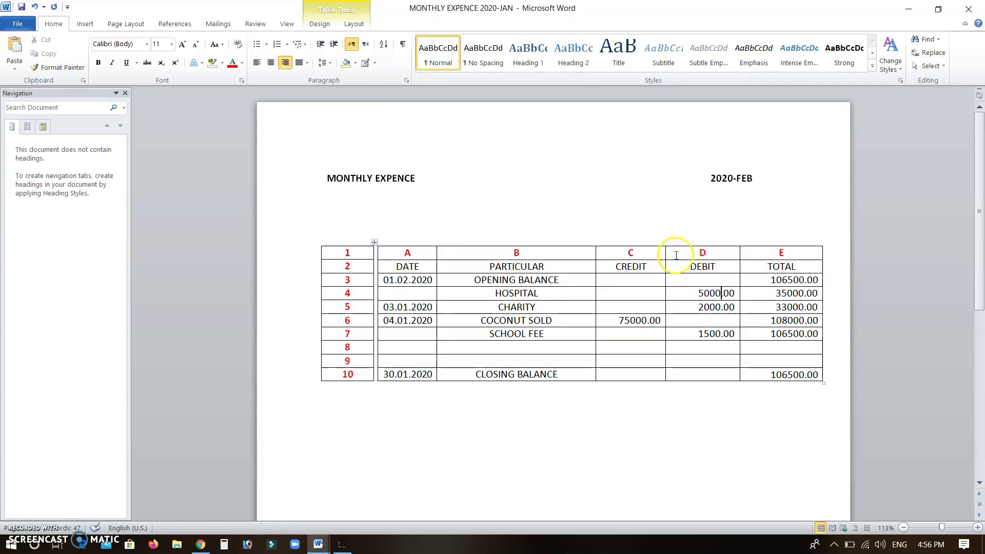
{"action": "left_click", "coordinate": [689, 443]}
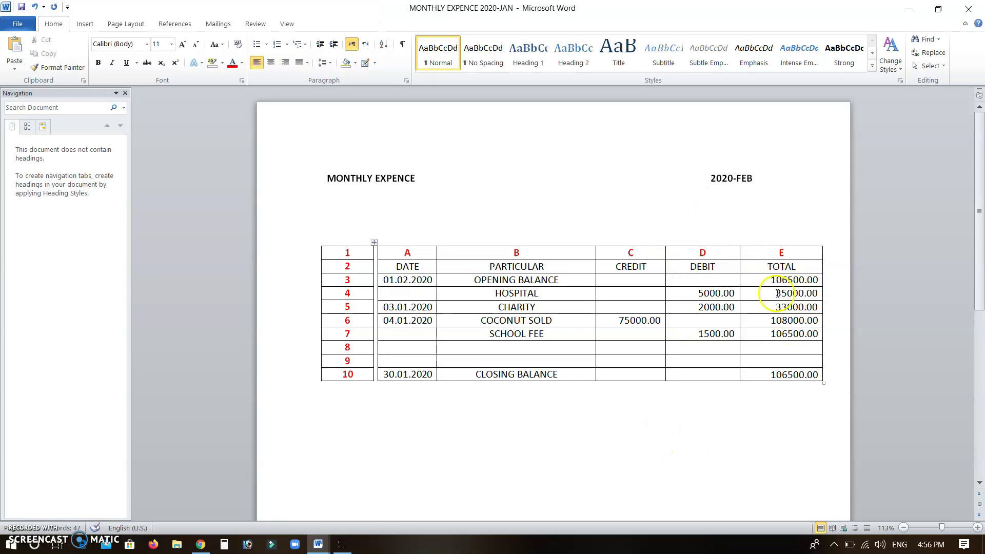
- Update the formula field in the total cell of the HOSPITAL row to recalculate it
{"action": "left_click", "coordinate": [778, 293]}
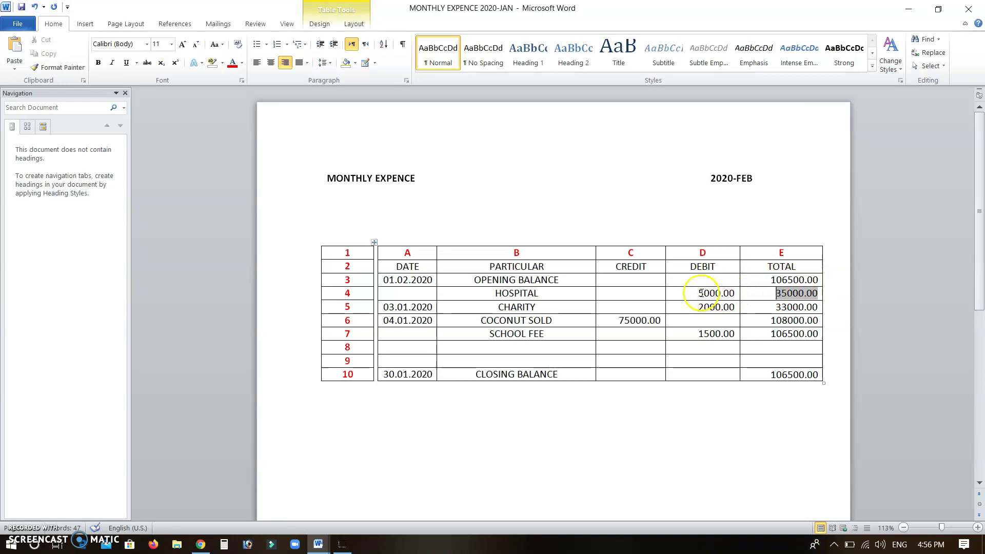
{"action": "right_click", "coordinate": [777, 293]}
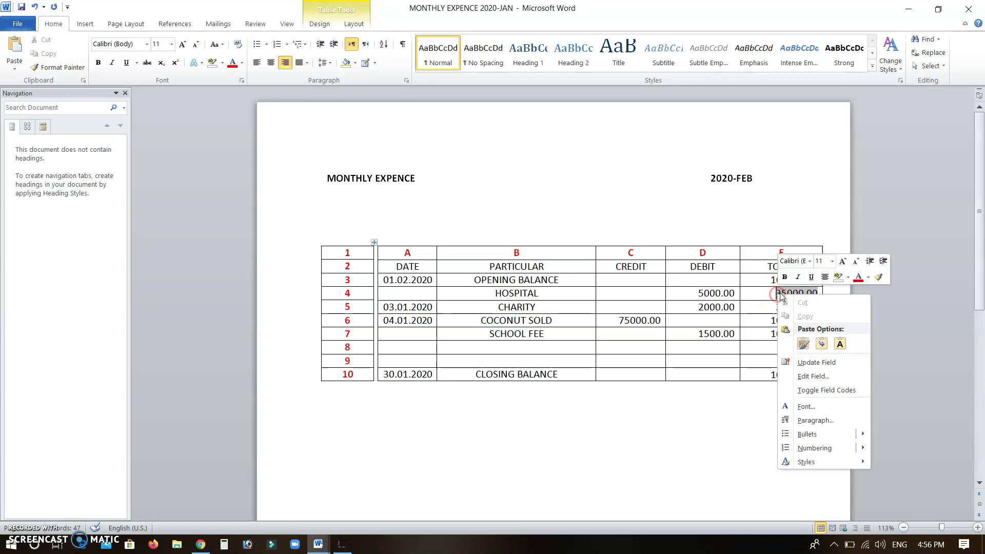
{"action": "left_click", "coordinate": [816, 362]}
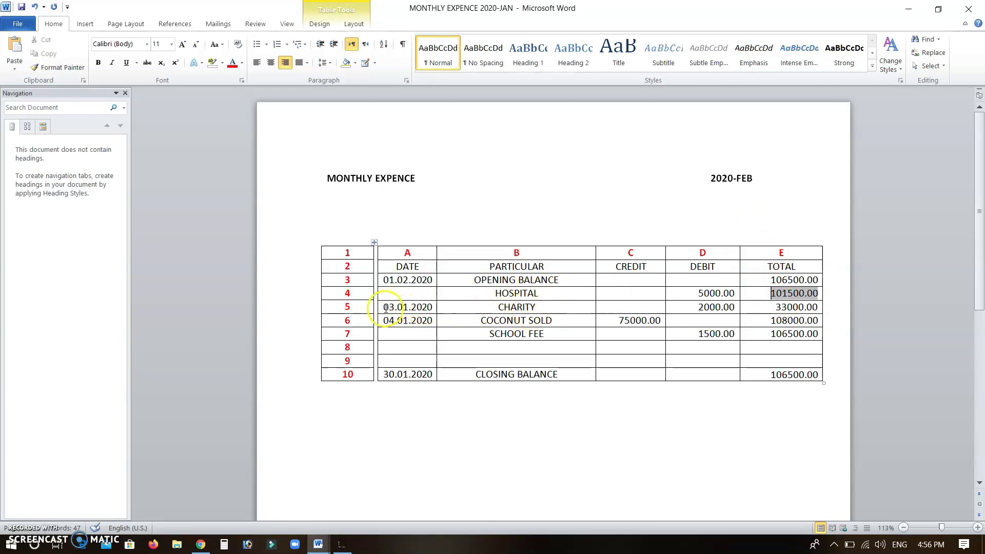
- Update the formula field in the total cell of the CHARITY row to recalculate it
{"action": "left_click_drag", "start_coordinate": [385, 308], "coordinate": [431, 307]}
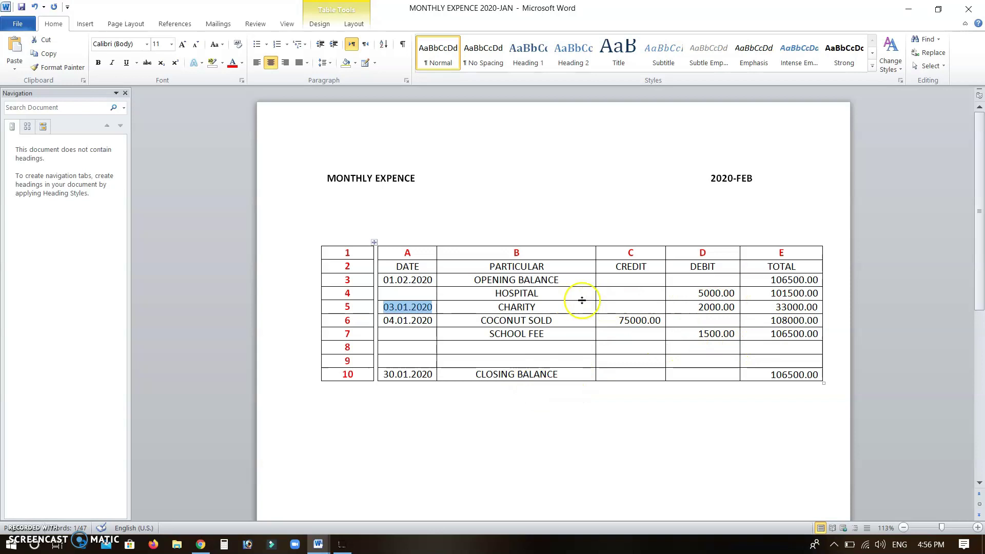
{"action": "left_click", "coordinate": [775, 307]}
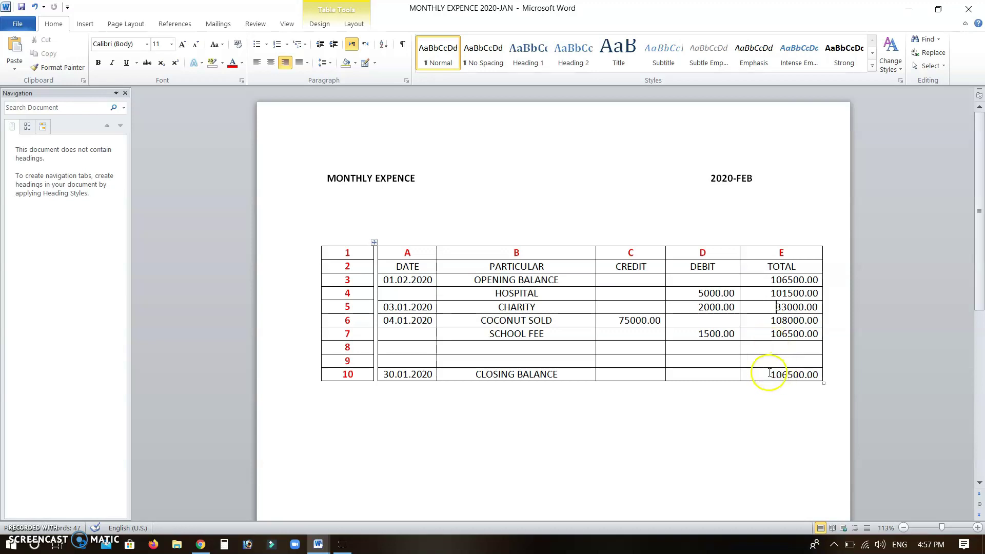
{"action": "right_click", "coordinate": [775, 308]}
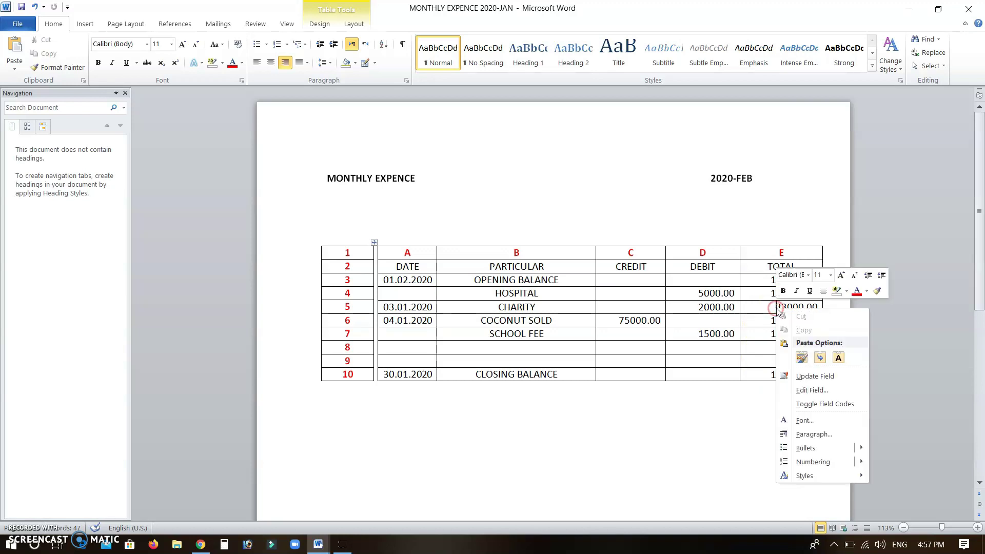
{"action": "left_click", "coordinate": [809, 377]}
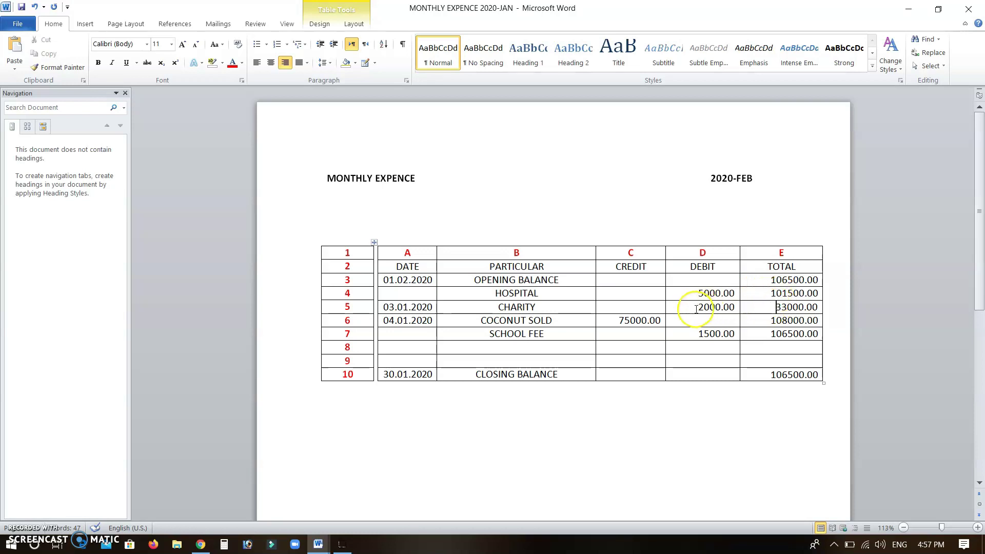
{"action": "right_click", "coordinate": [774, 306]}
{"action": "key", "text": "u"}
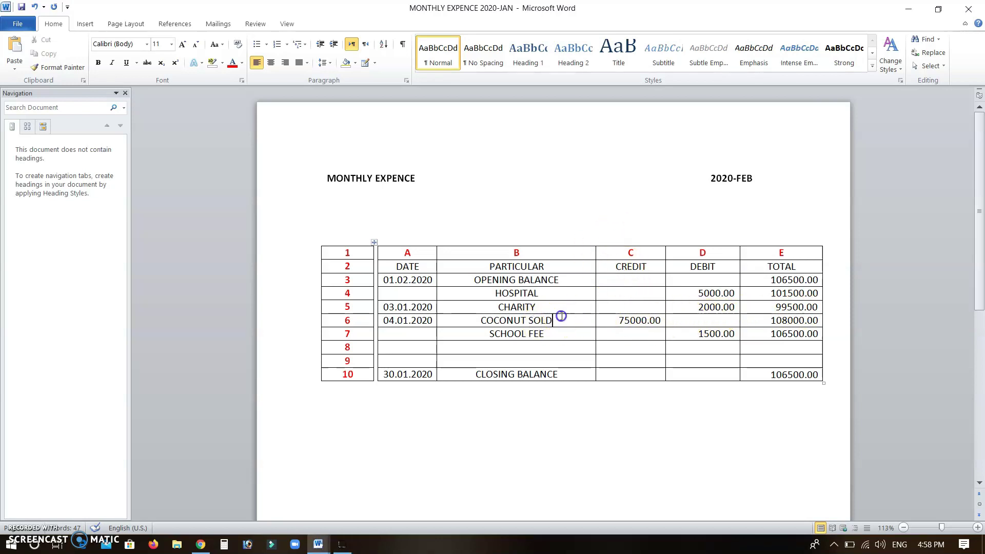
- In row 6, replace the particular COCONUT SOLD with BLACK PEPPER SOLD and set its credit amount to 100000.00
{"action": "left_click_drag", "start_coordinate": [553, 320], "coordinate": [485, 321]}
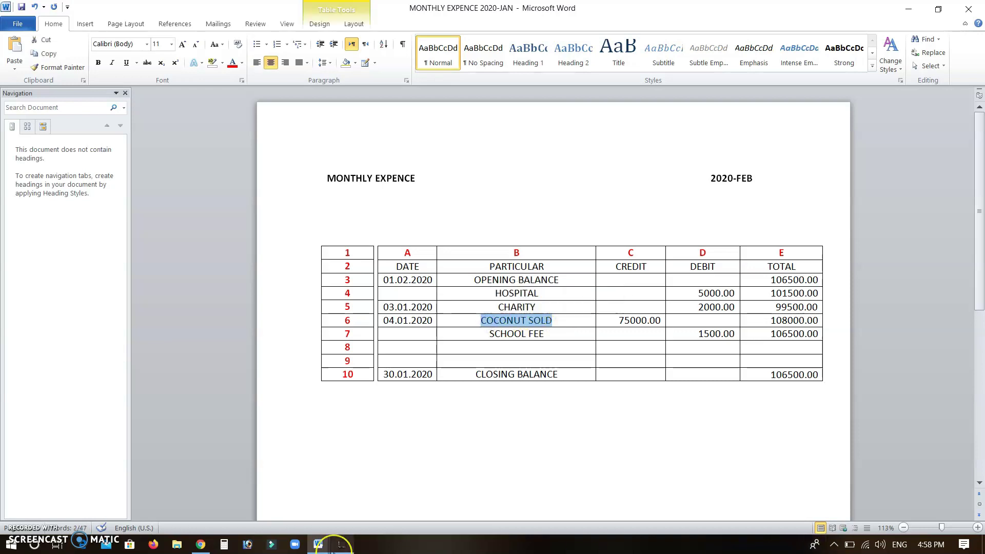
{"action": "mouse_move", "coordinate": [339, 547]}
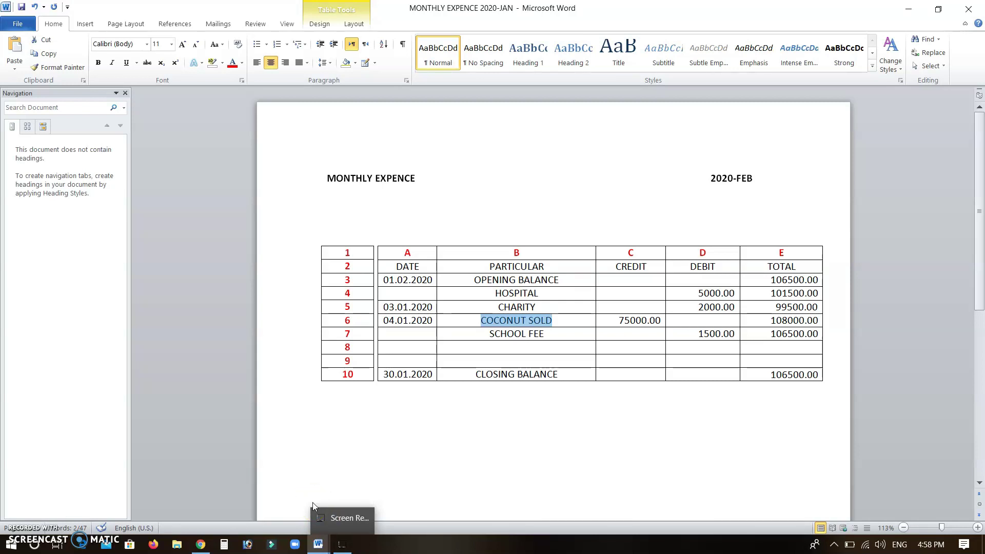
{"action": "type", "text": "BLACK"}
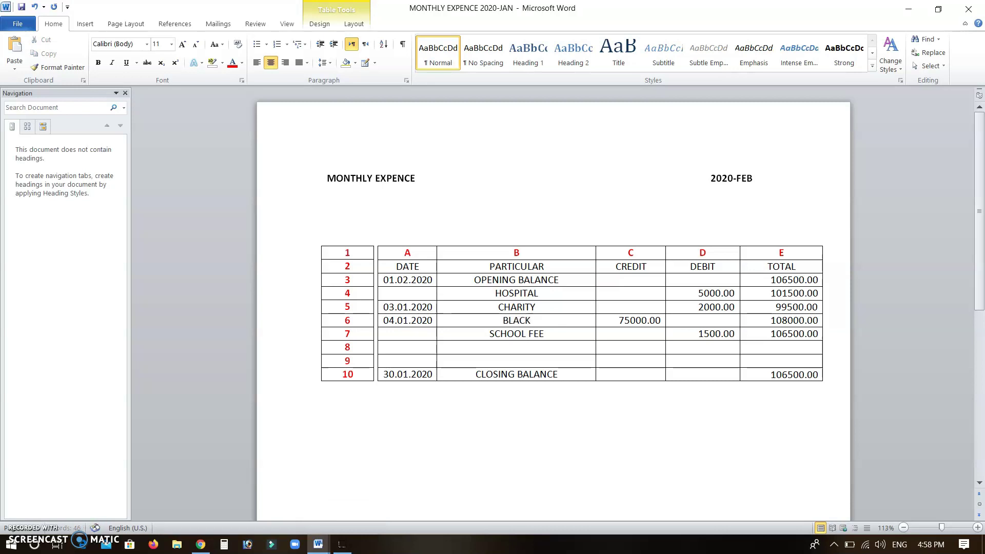
{"action": "type", "text": " PEPPER SOLD"}
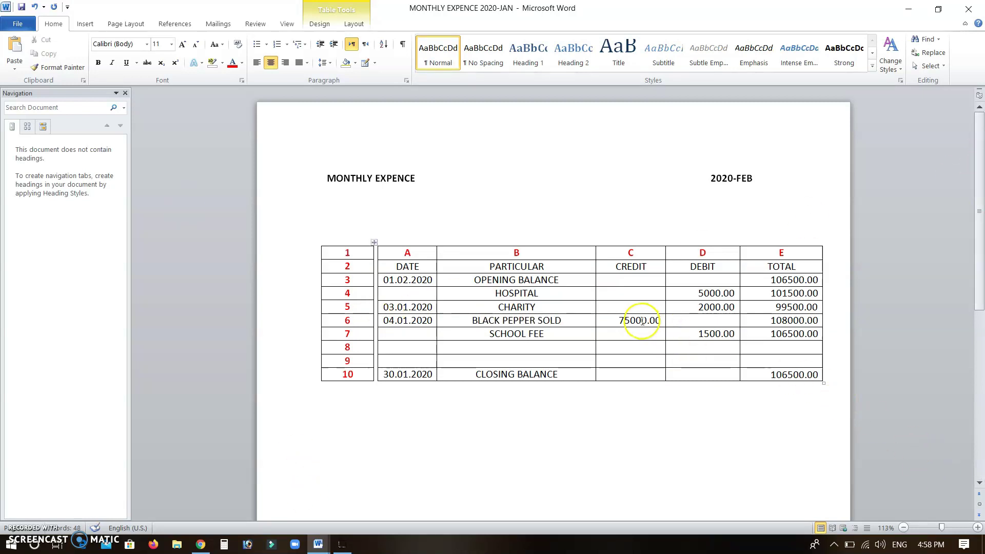
{"action": "left_click_drag", "start_coordinate": [620, 320], "coordinate": [653, 321]}
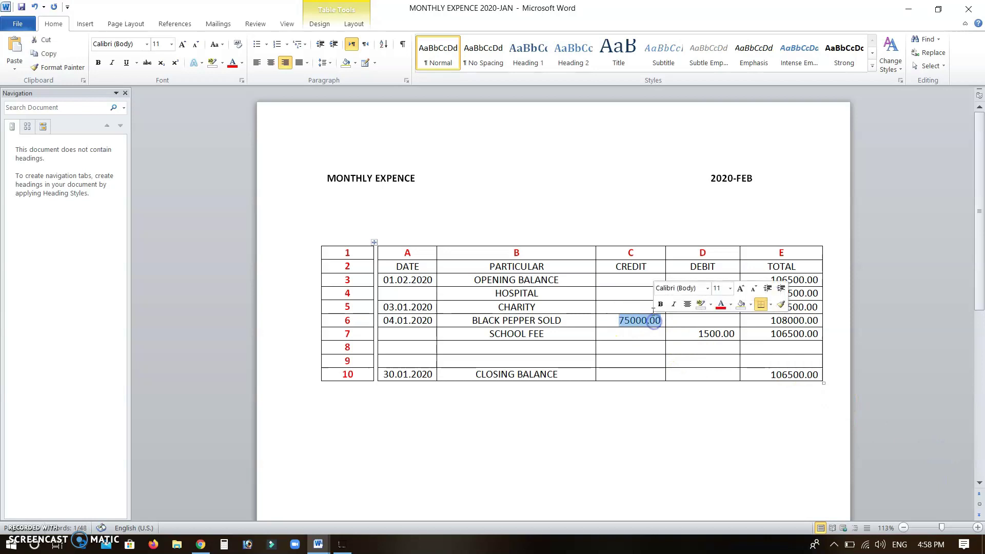
{"action": "type", "text": "1000"}
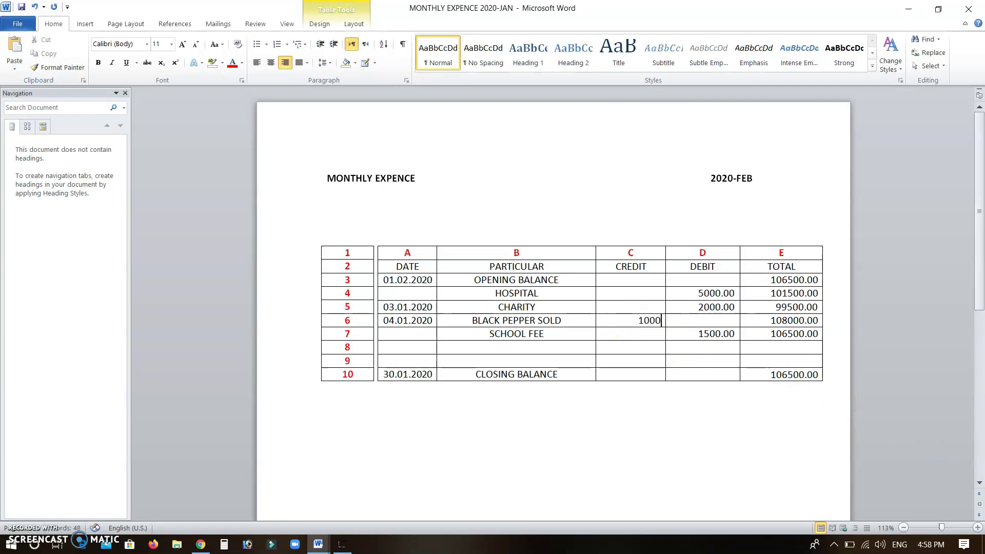
{"action": "type", "text": "00"}
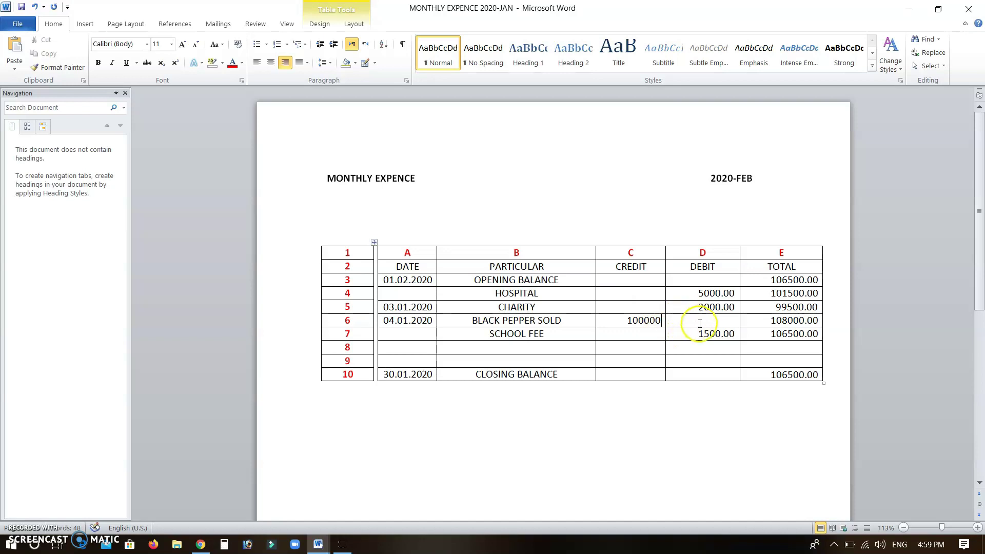
{"action": "type", "text": ".00"}
- Update the formula field in the total cell of the BLACK PEPPER SOLD row to recalculate it
{"action": "left_click_drag", "start_coordinate": [819, 321], "coordinate": [767, 323]}
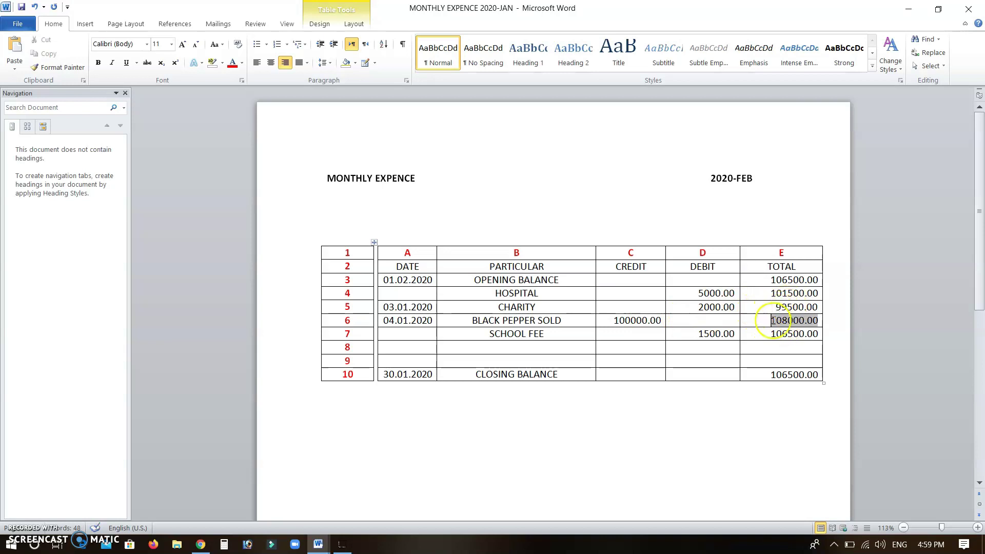
{"action": "right_click", "coordinate": [775, 321]}
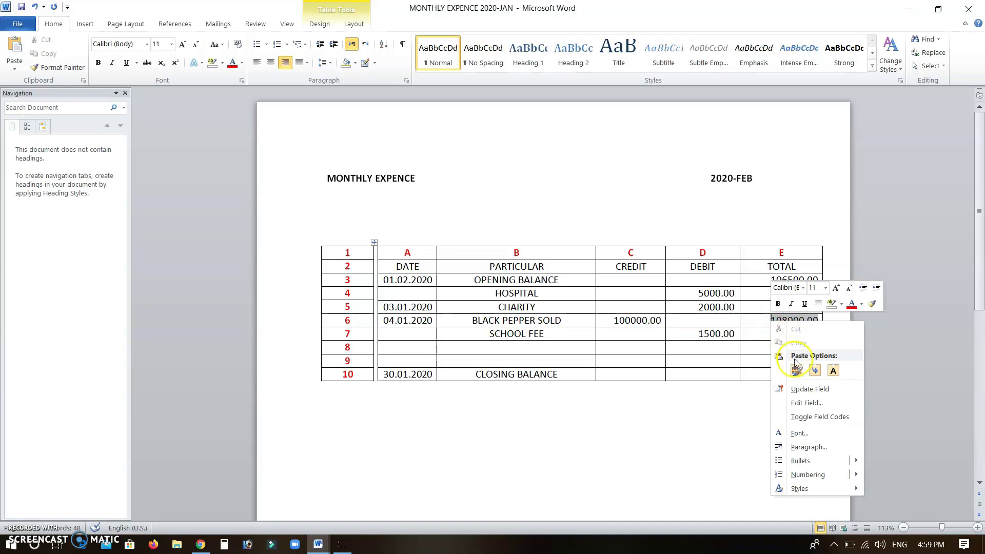
{"action": "left_click", "coordinate": [810, 388]}
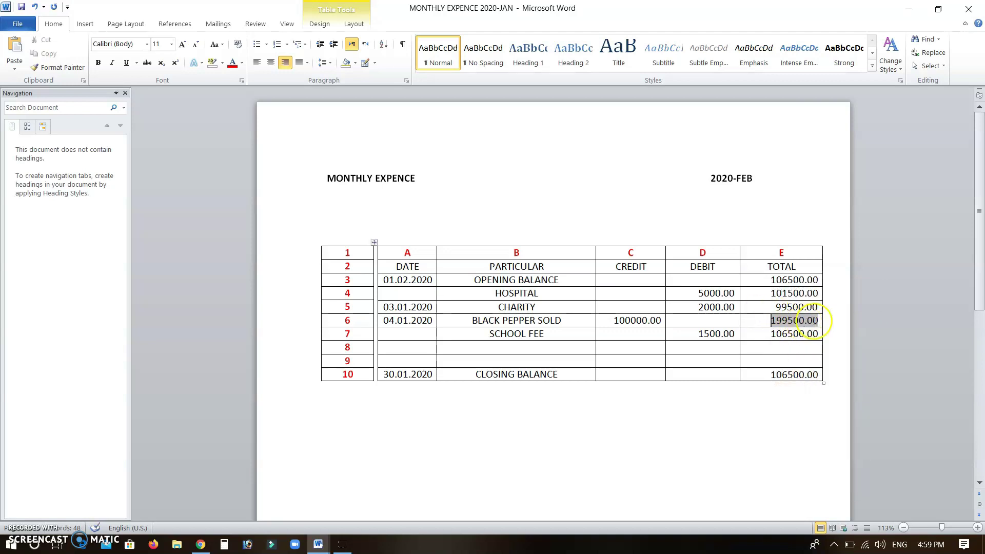
{"action": "left_click", "coordinate": [698, 416]}
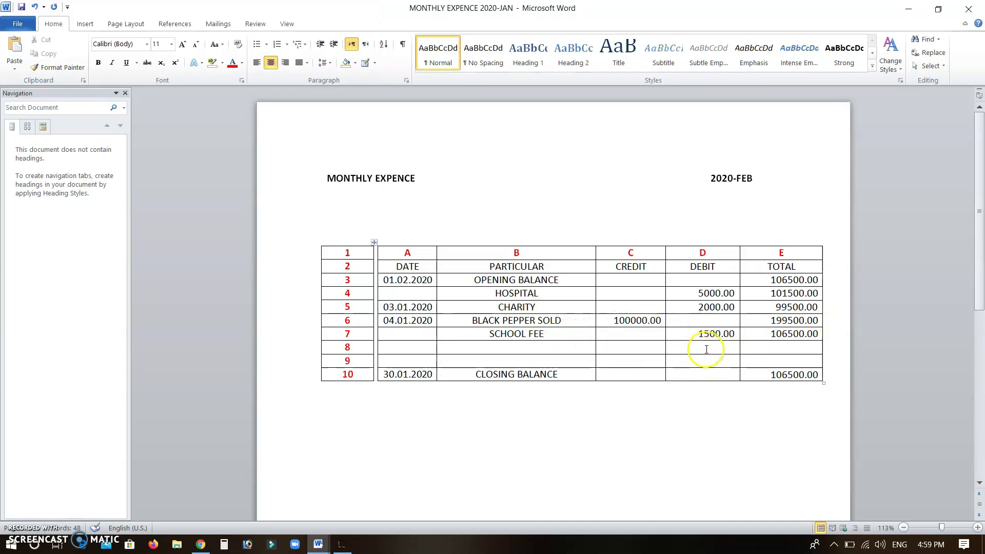
- Update the formula field in the total cell of the SCHOOL FEE row to recalculate it
{"action": "double_click", "coordinate": [777, 333]}
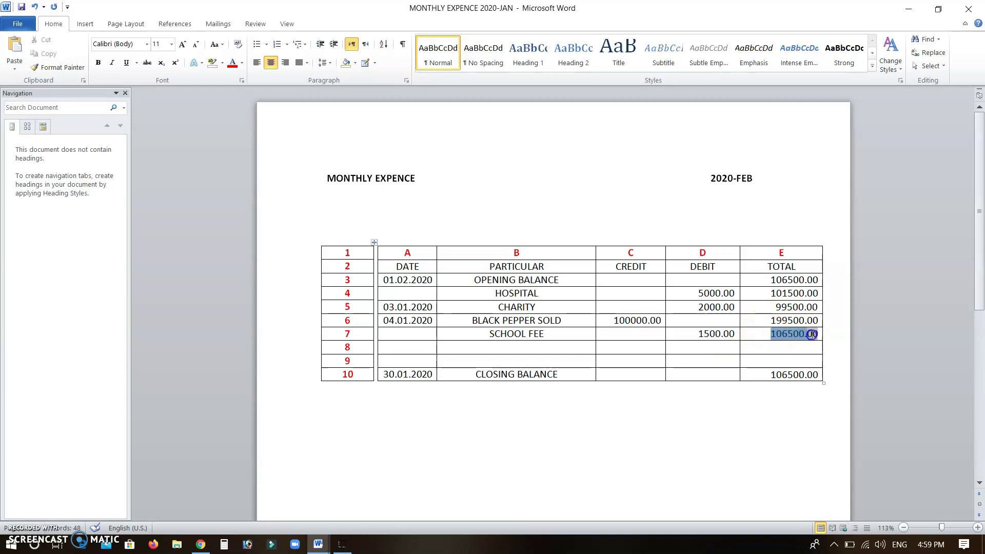
{"action": "right_click", "coordinate": [796, 334]}
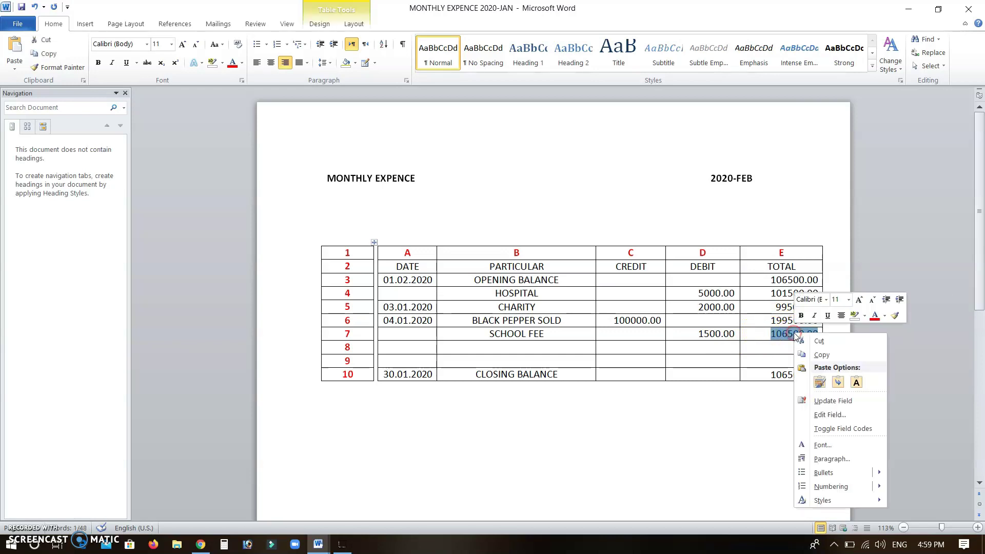
{"action": "left_click", "coordinate": [826, 401]}
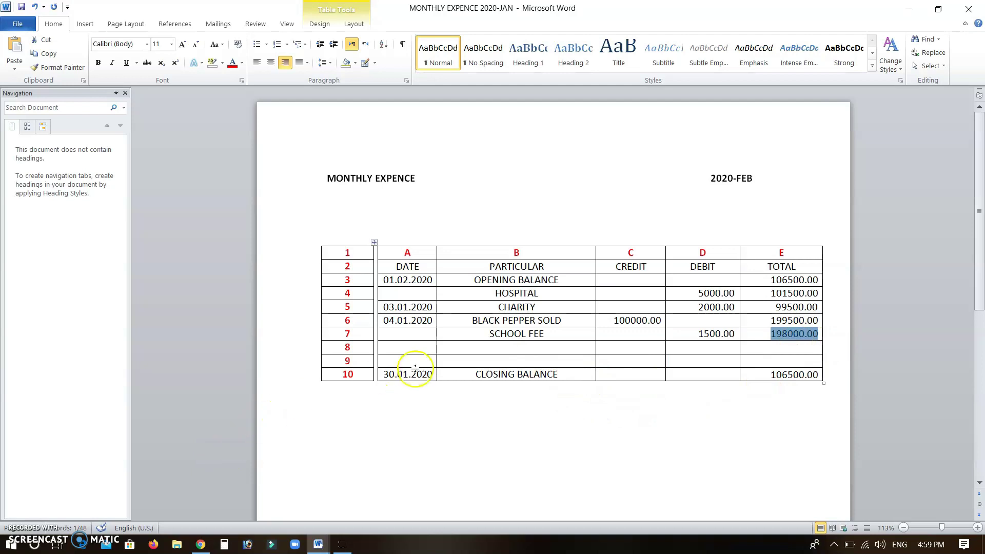
- Change the date in the CLOSING BALANCE row to 28.02.2020
{"action": "left_click", "coordinate": [400, 375]}
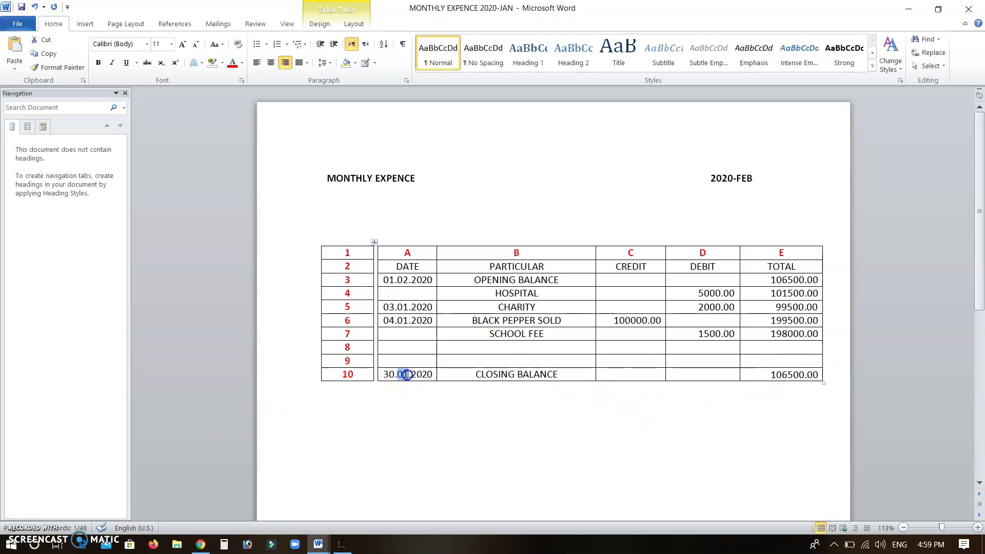
{"action": "type", "text": "02"}
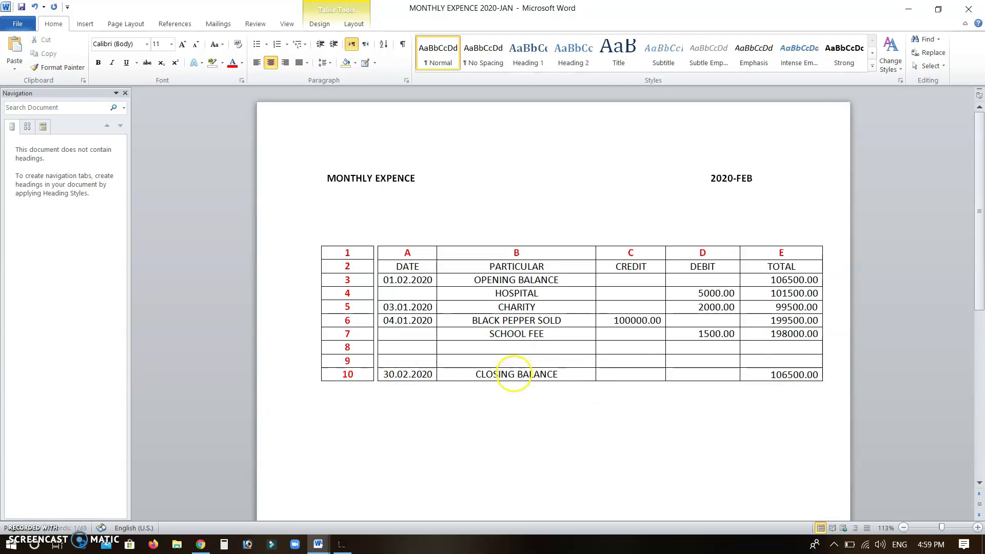
{"action": "left_click", "coordinate": [391, 373]}
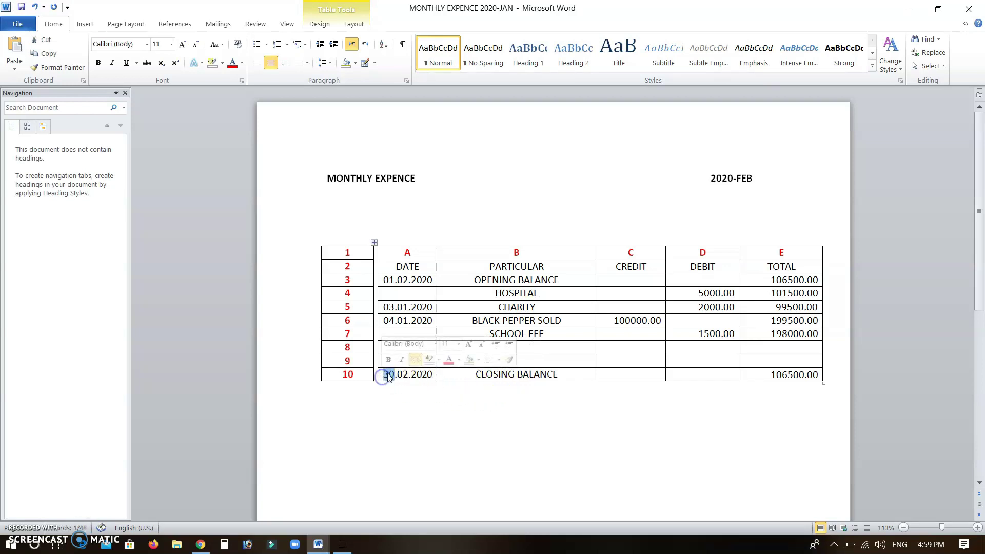
{"action": "type", "text": "28"}
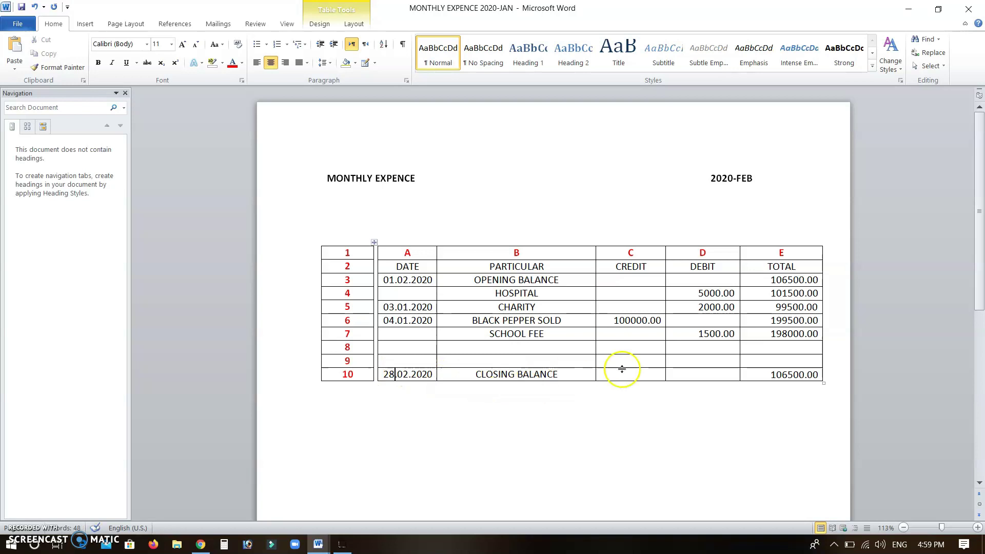
- Update the formula field in the total cell of the CLOSING BALANCE row to recalculate it
{"action": "double_click", "coordinate": [774, 374]}
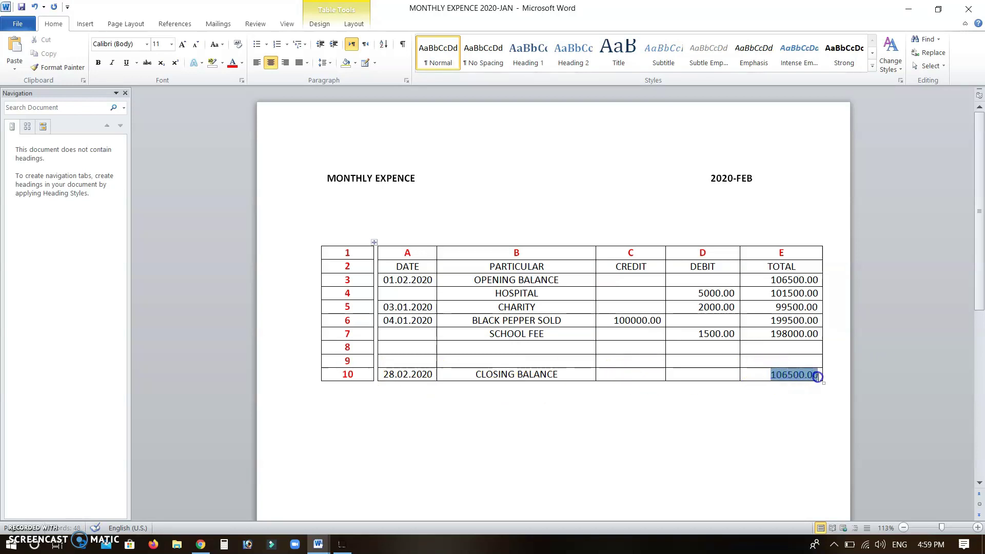
{"action": "right_click", "coordinate": [780, 377]}
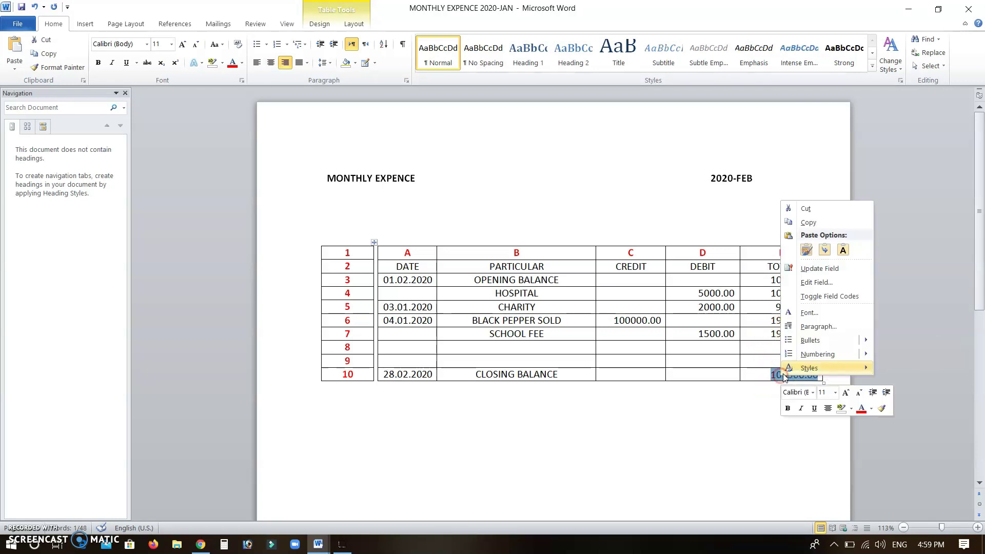
{"action": "left_click", "coordinate": [819, 267]}
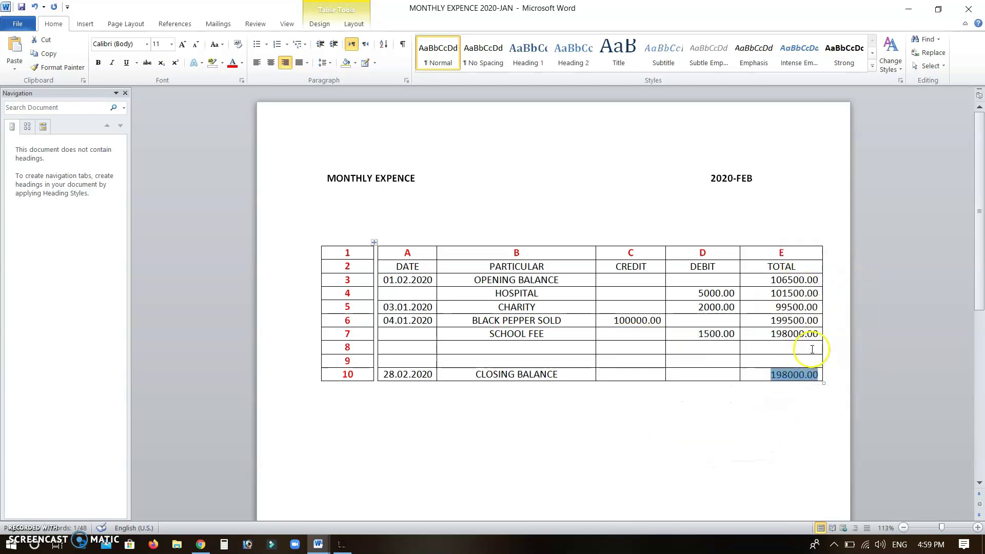
{"action": "left_click", "coordinate": [810, 406]}
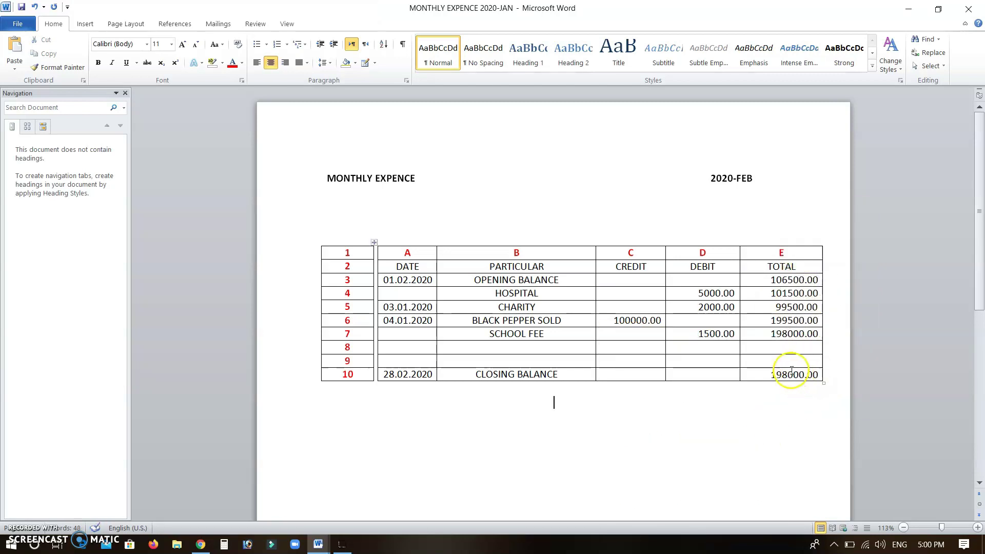